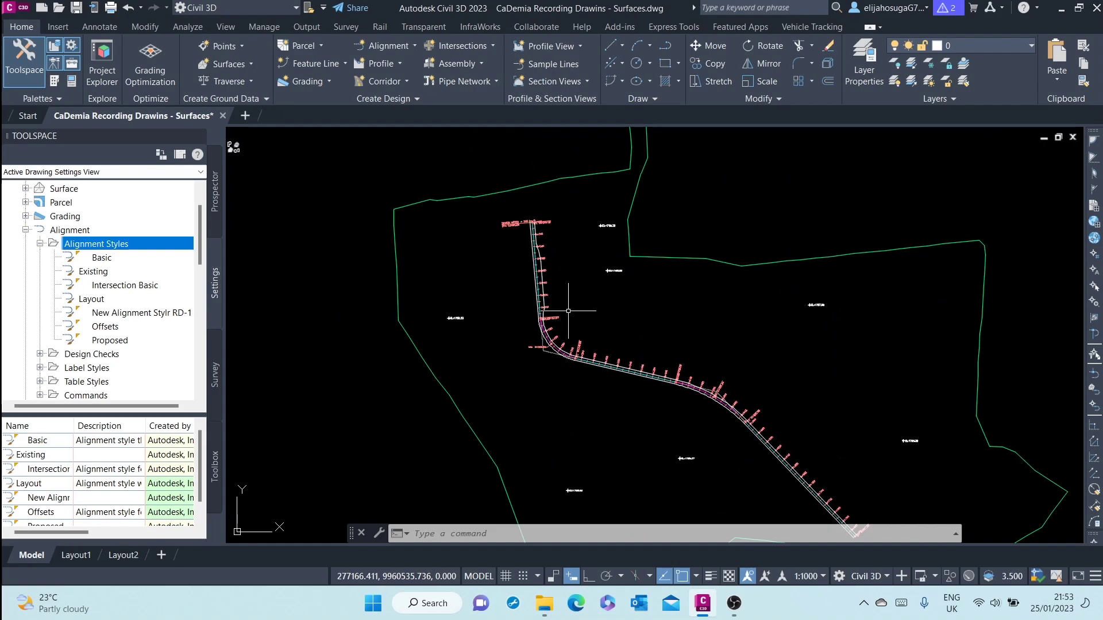
Bring alignment RD-1's northern end into view and select RD-1 for editing.
middle_drag(565, 315, 495, 270)
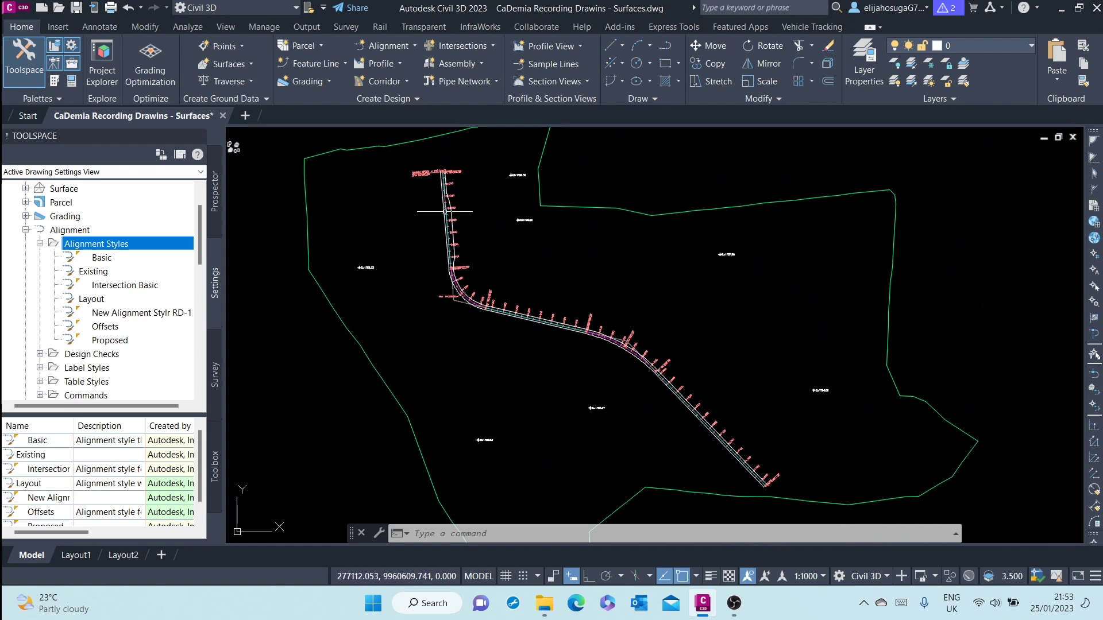
scroll(447, 208, up, 3)
scroll(448, 230, down, 2)
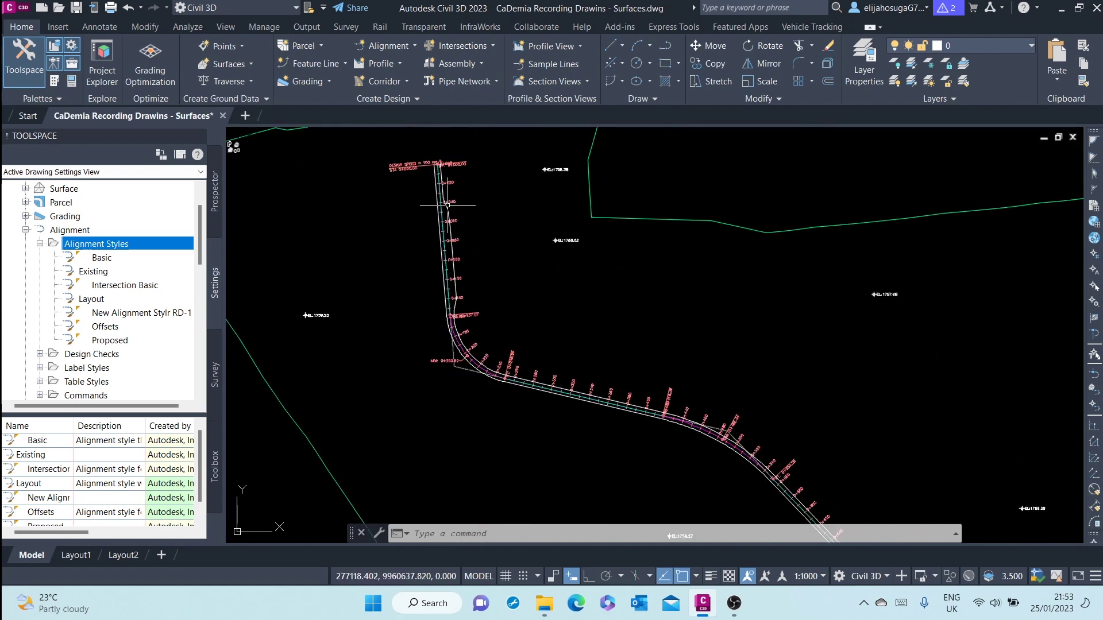
middle_drag(451, 226, 484, 283)
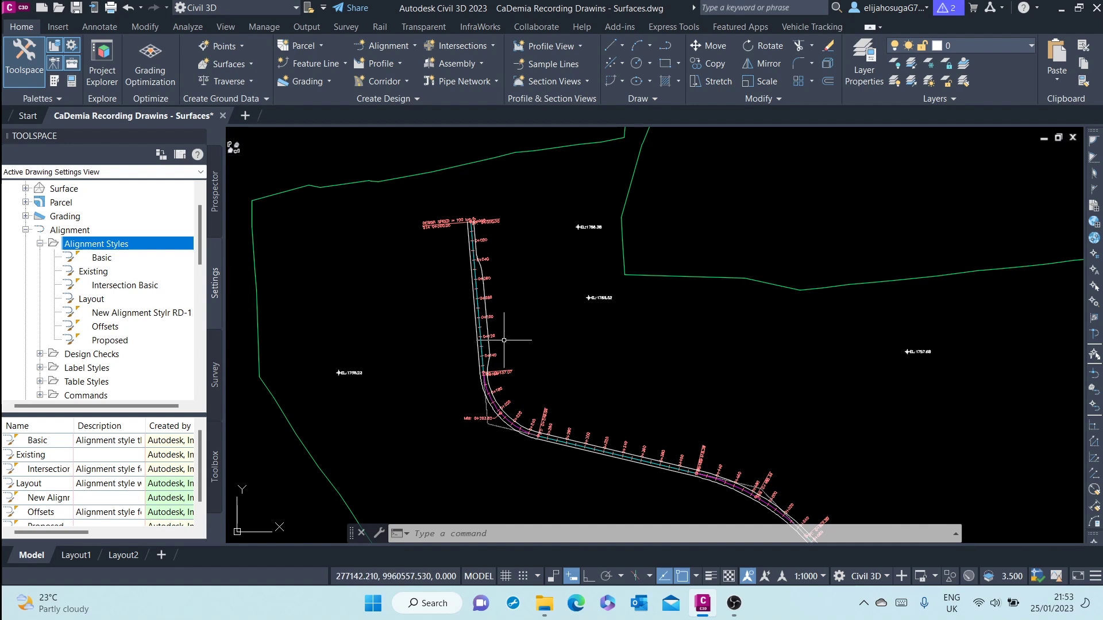
scroll(465, 318, up, 2)
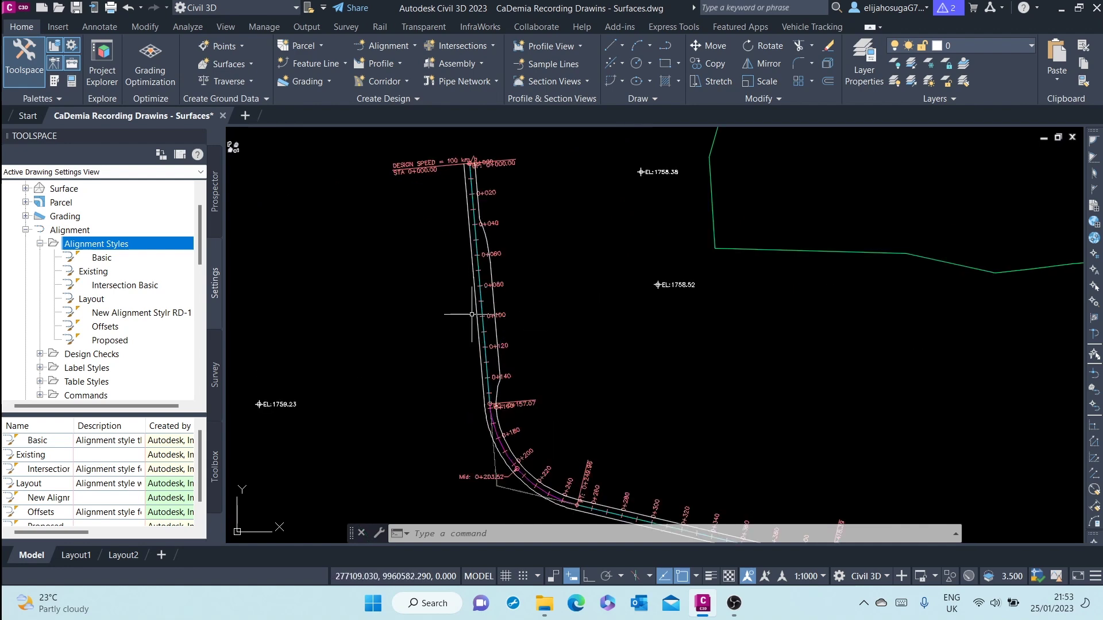
scroll(462, 316, down, 3)
scroll(477, 319, up, 6)
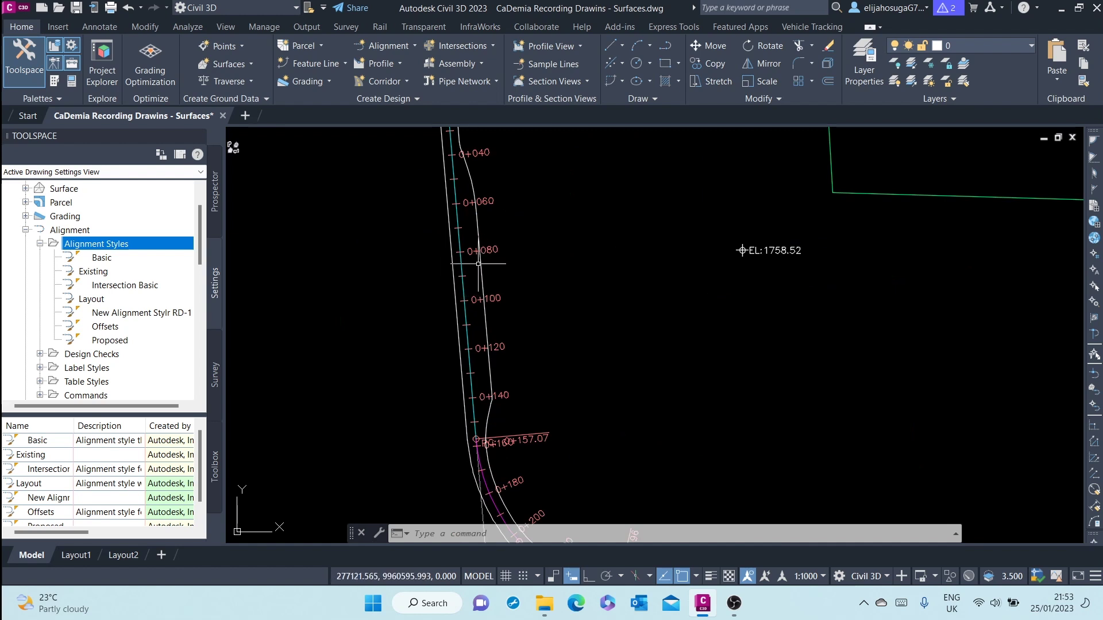
click(460, 239)
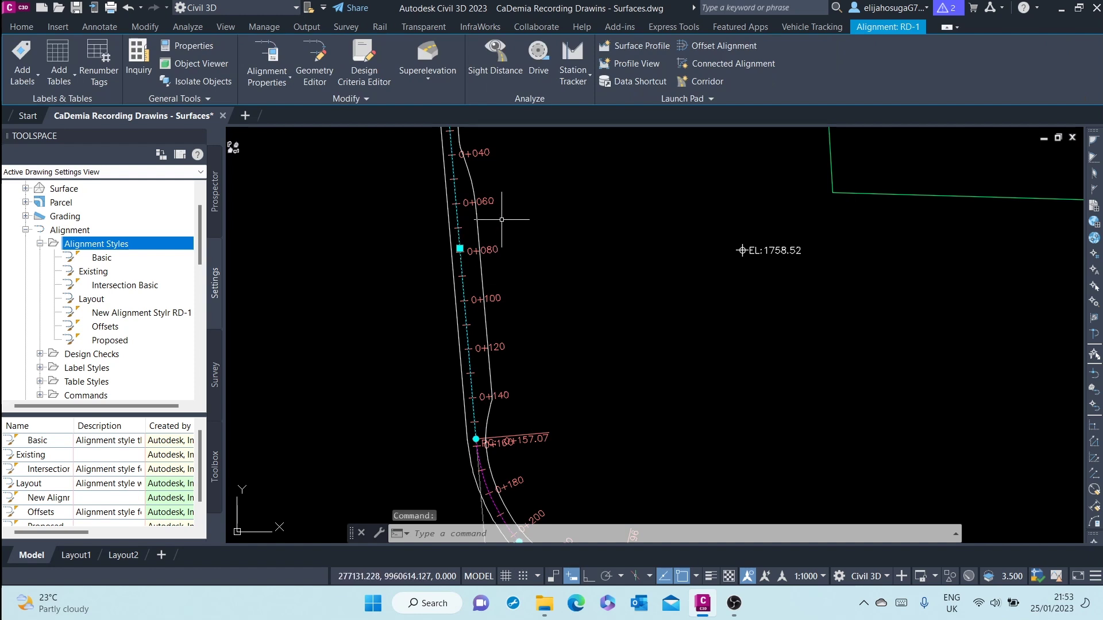
Stretch RD-1's start grip to a new point so the start label reads STA 0+002.86.
scroll(501, 220, down, 4)
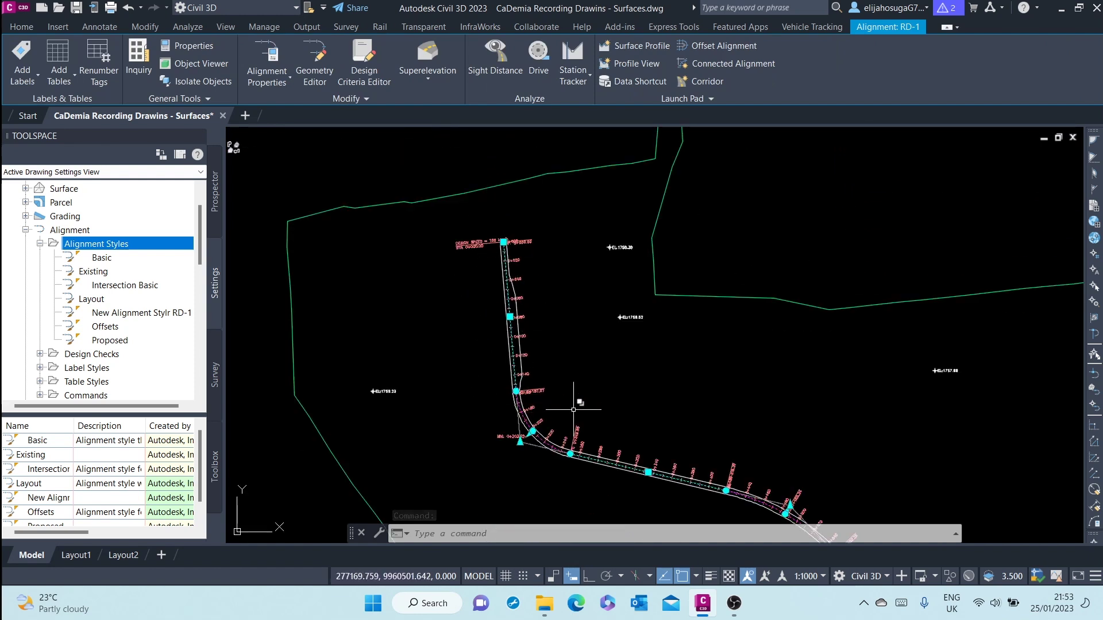
scroll(530, 412, up, 6)
middle_drag(552, 457, 475, 383)
scroll(619, 452, down, 4)
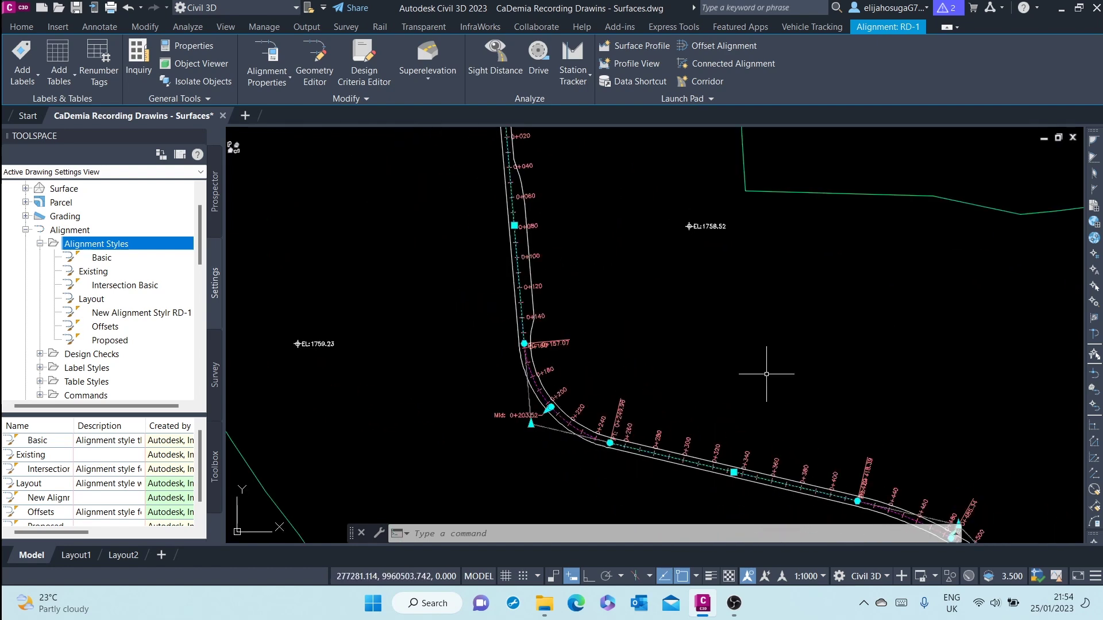
middle_drag(767, 374, 584, 280)
scroll(817, 453, up, 2)
scroll(632, 298, down, 5)
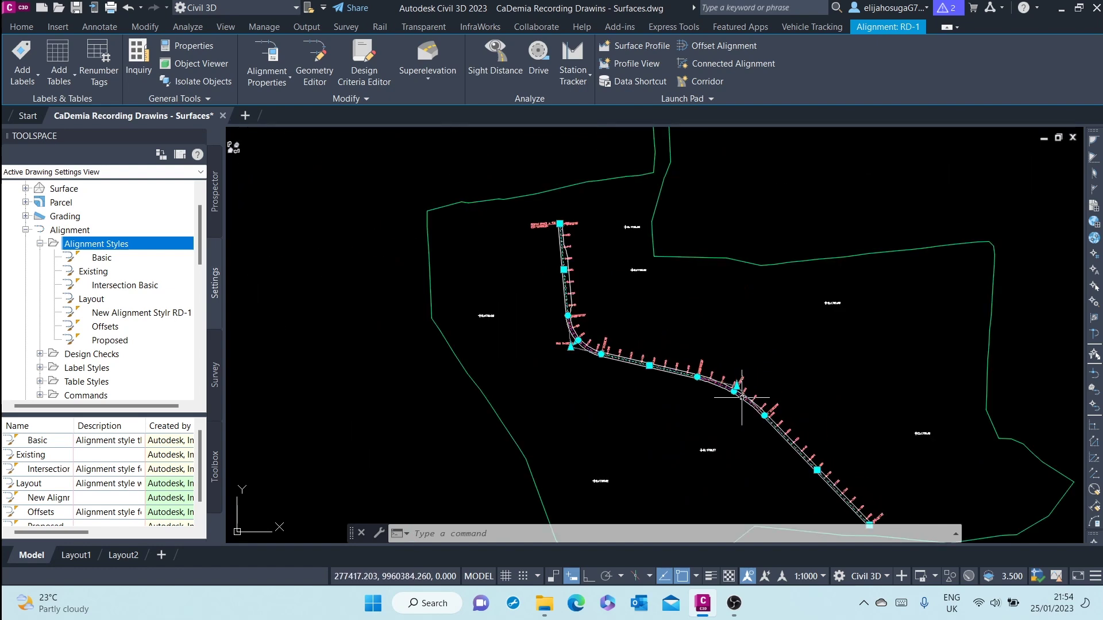
scroll(624, 301, up, 5)
scroll(698, 326, up, 2)
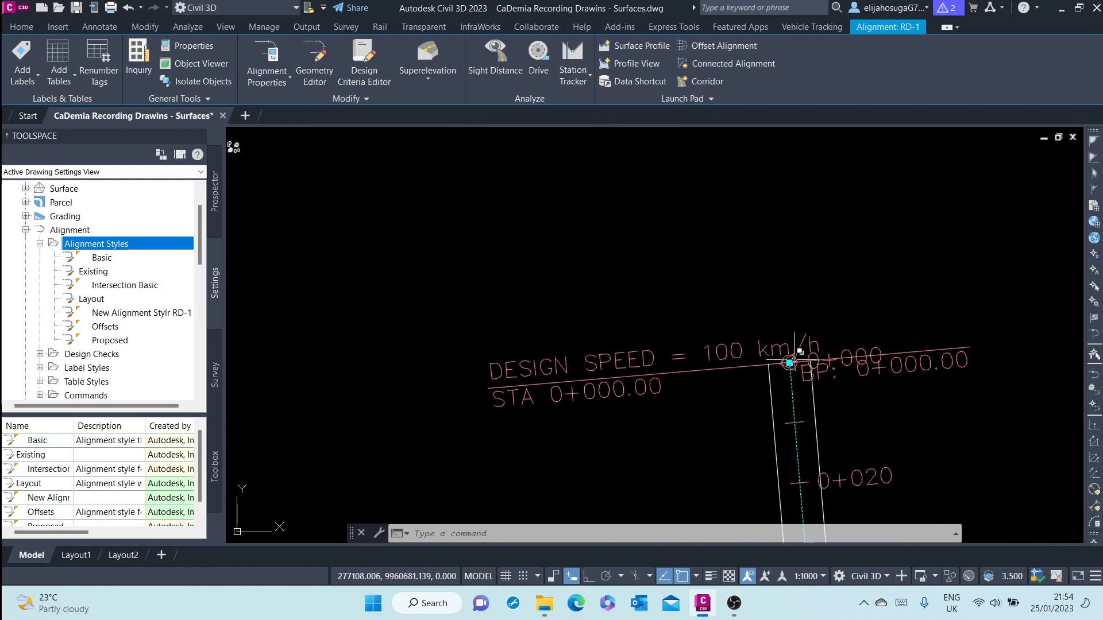
click(790, 363)
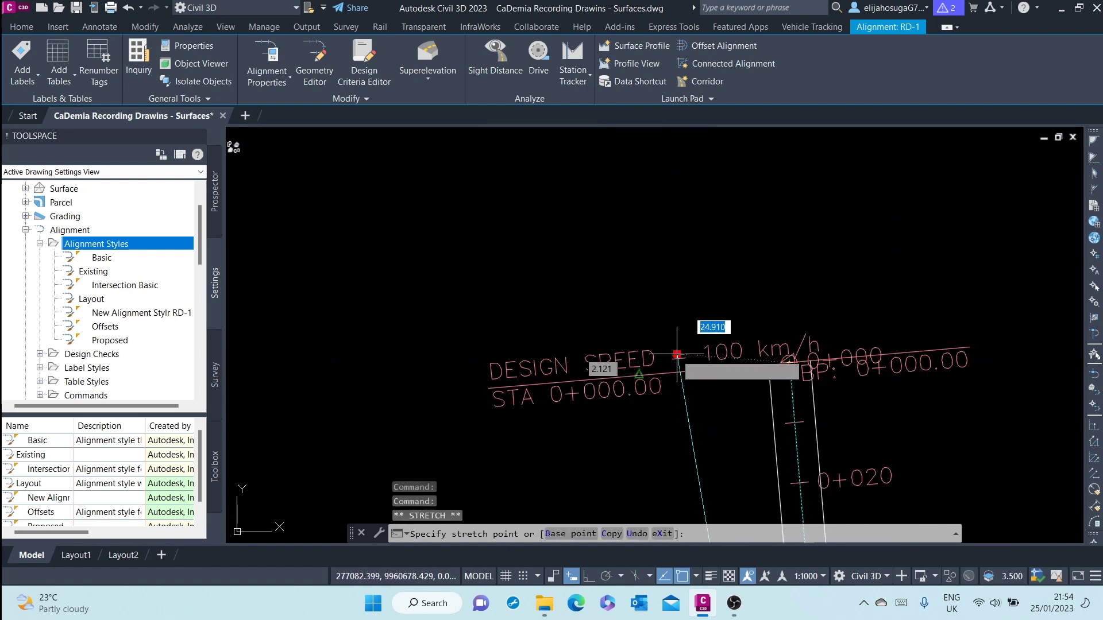
scroll(689, 350, down, 4)
scroll(675, 353, up, 2)
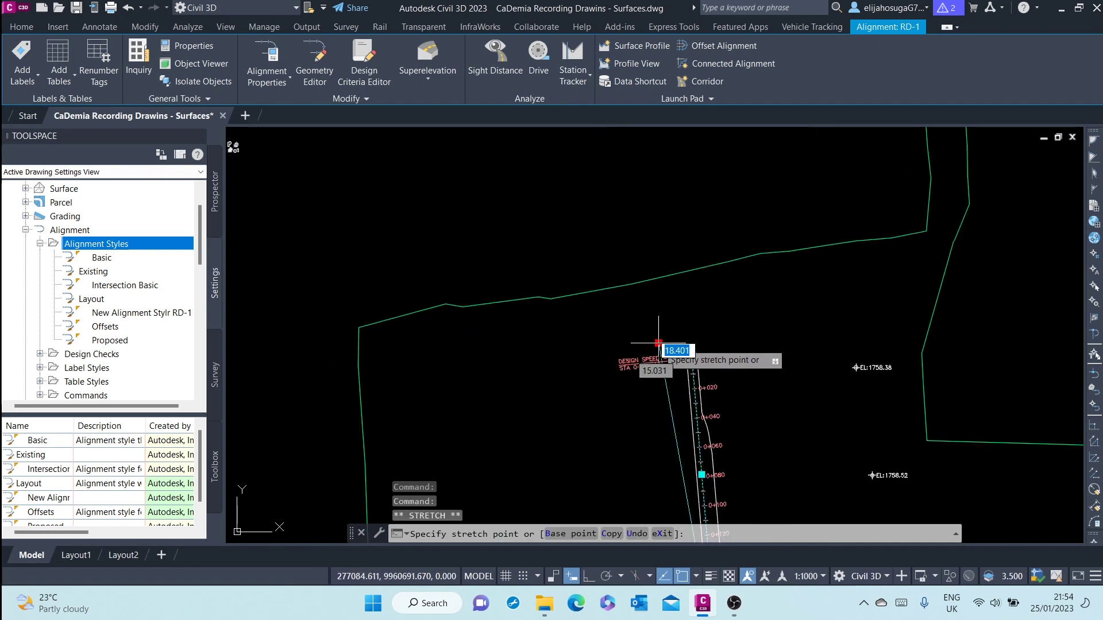
scroll(677, 339, up, 4)
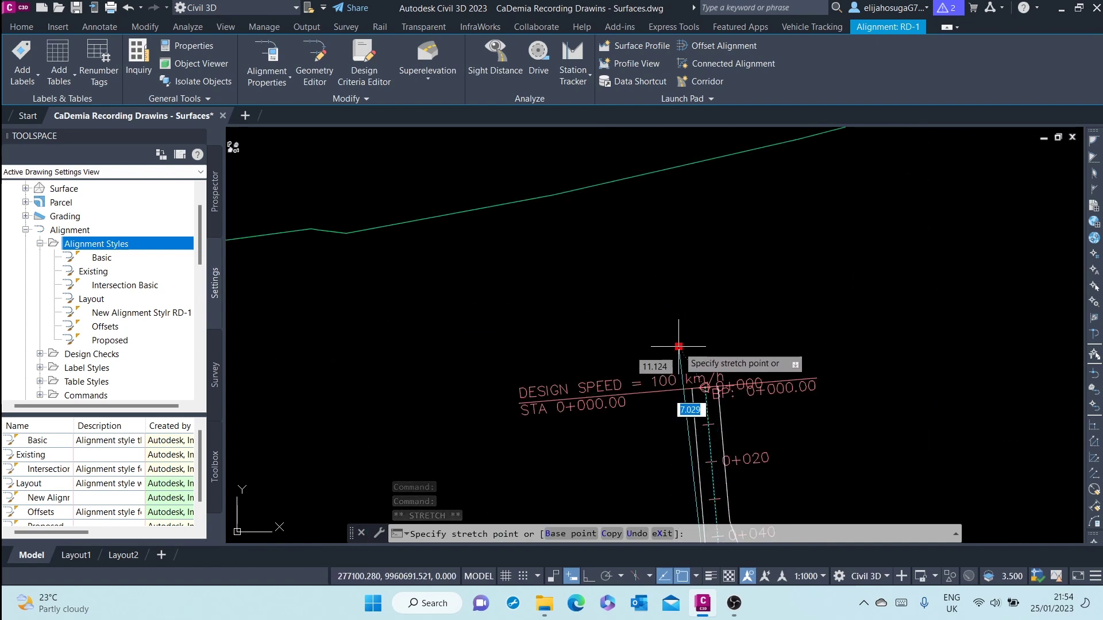
scroll(679, 354, up, 2)
scroll(675, 362, up, 2)
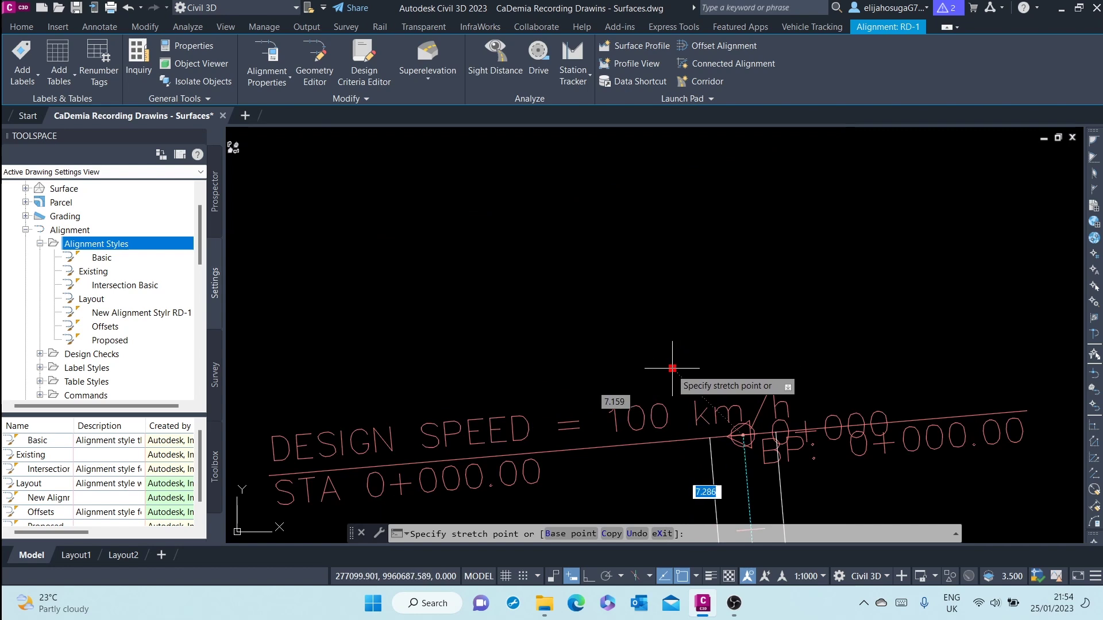
middle_drag(571, 333, 571, 209)
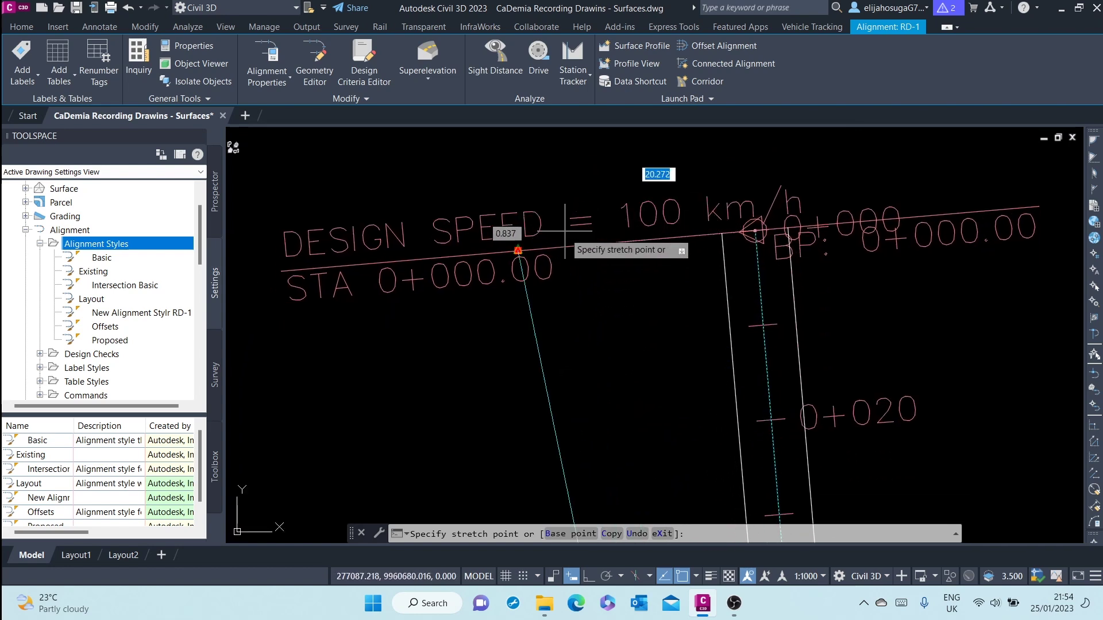
click(573, 235)
scroll(572, 235, down, 10)
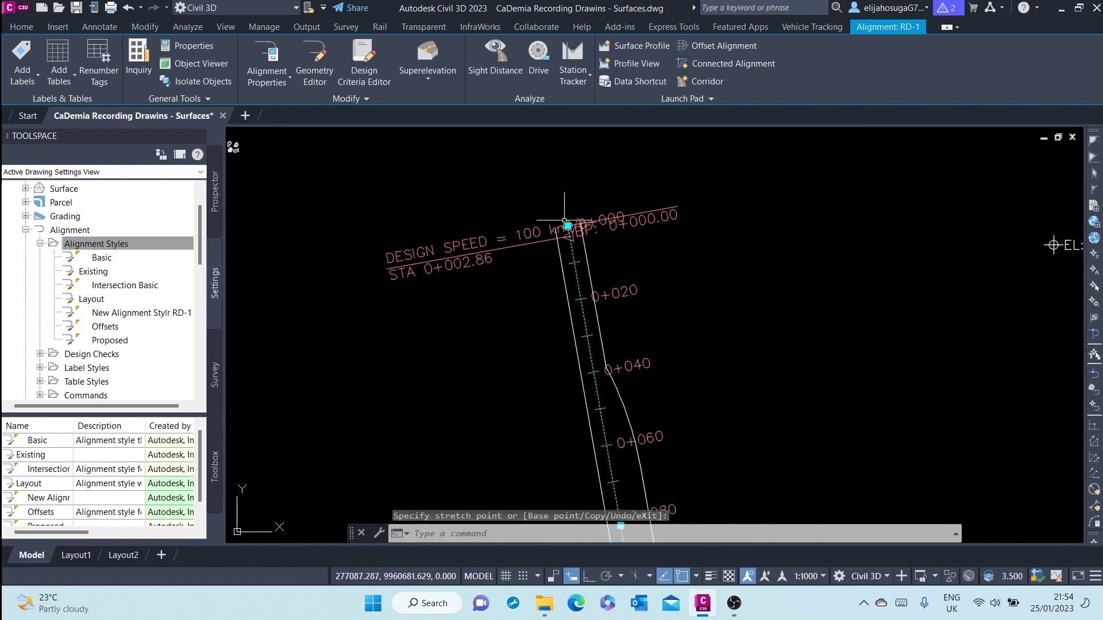
scroll(569, 226, up, 2)
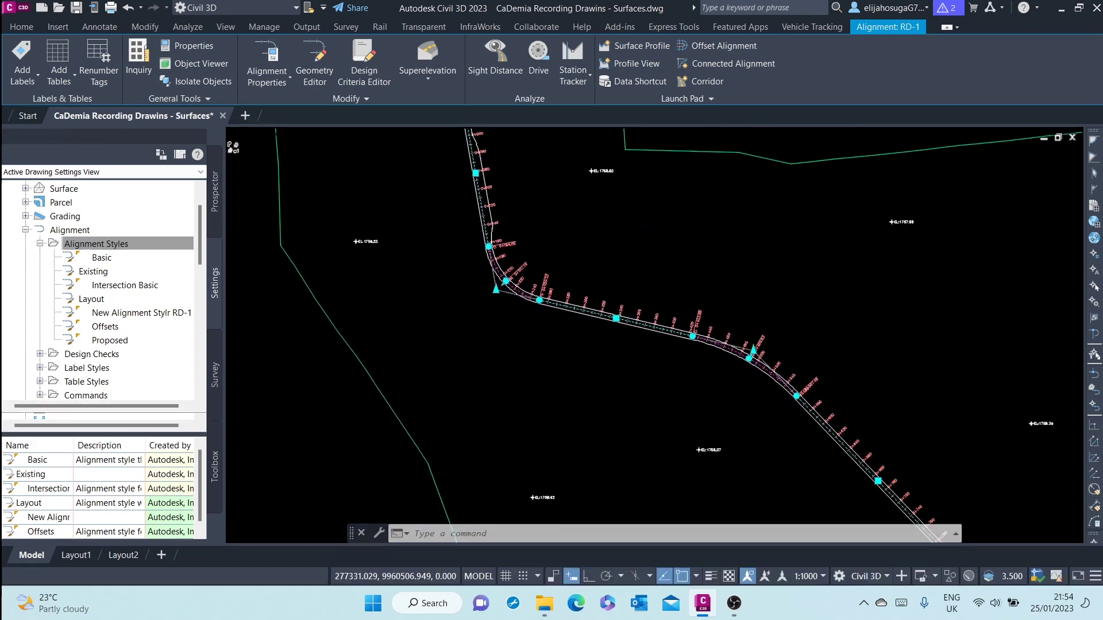
middle_drag(505, 436, 428, 226)
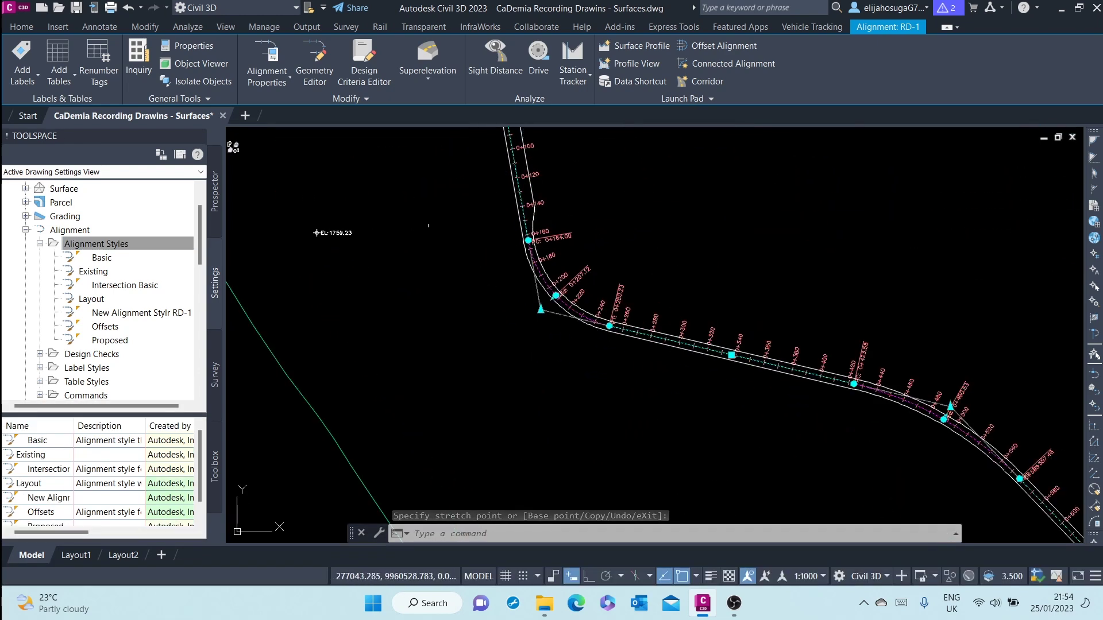
Move RD-1's curve start grip further up the tangent and tighten the curve.
click(528, 248)
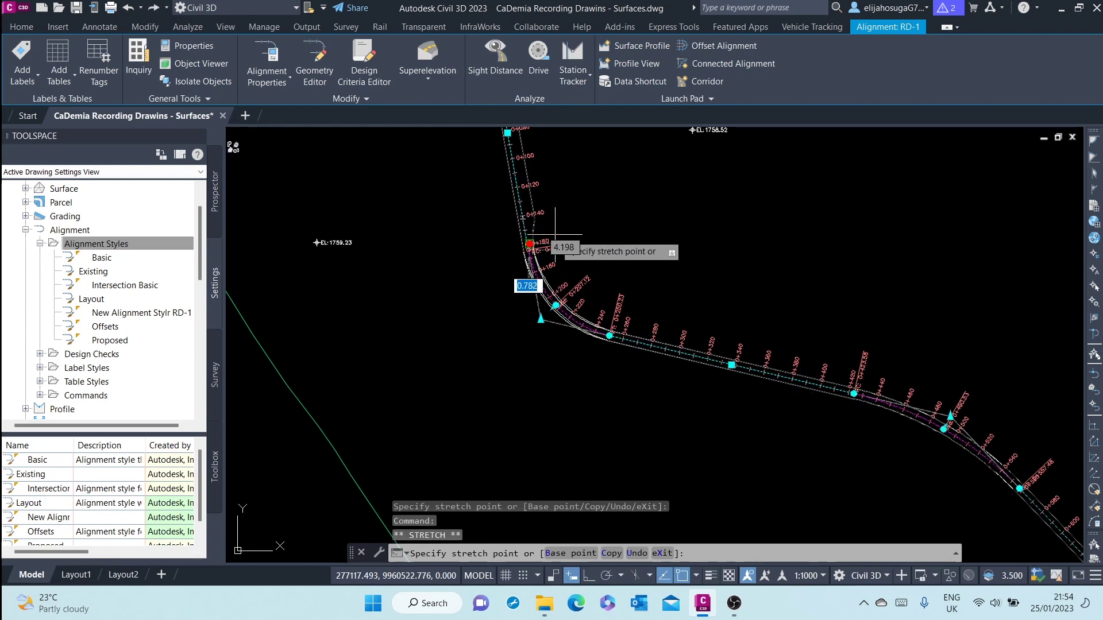
click(555, 230)
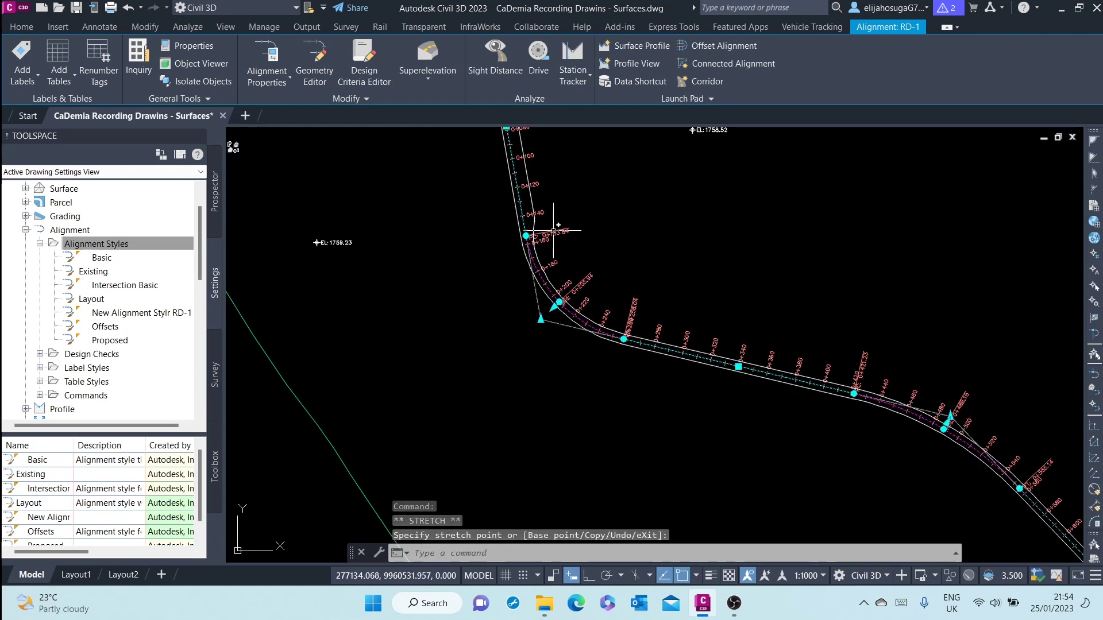
click(525, 236)
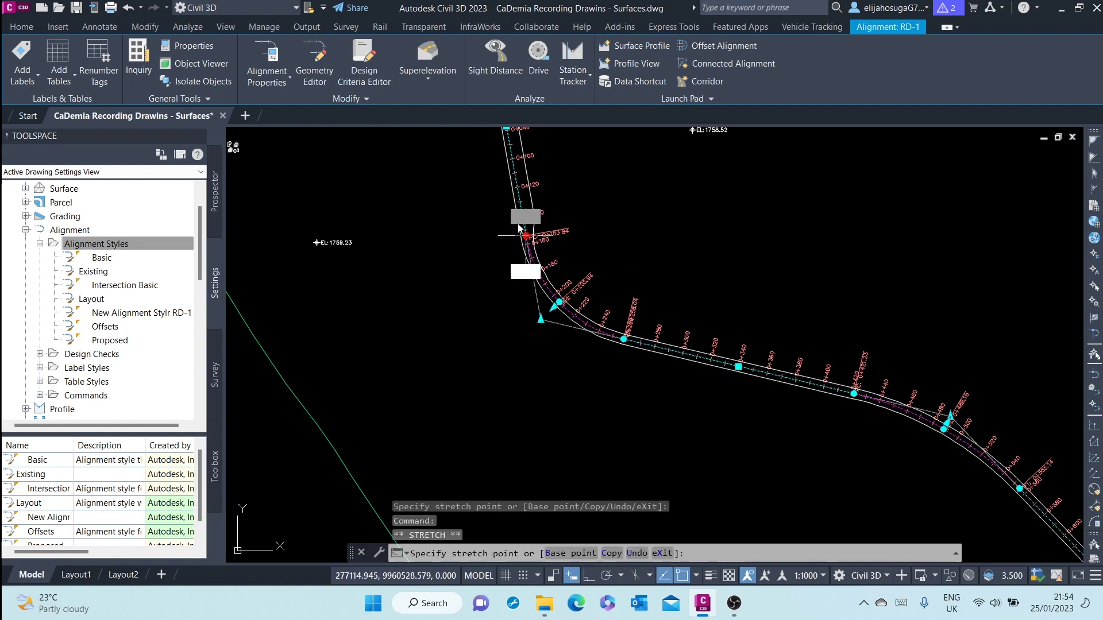
click(522, 216)
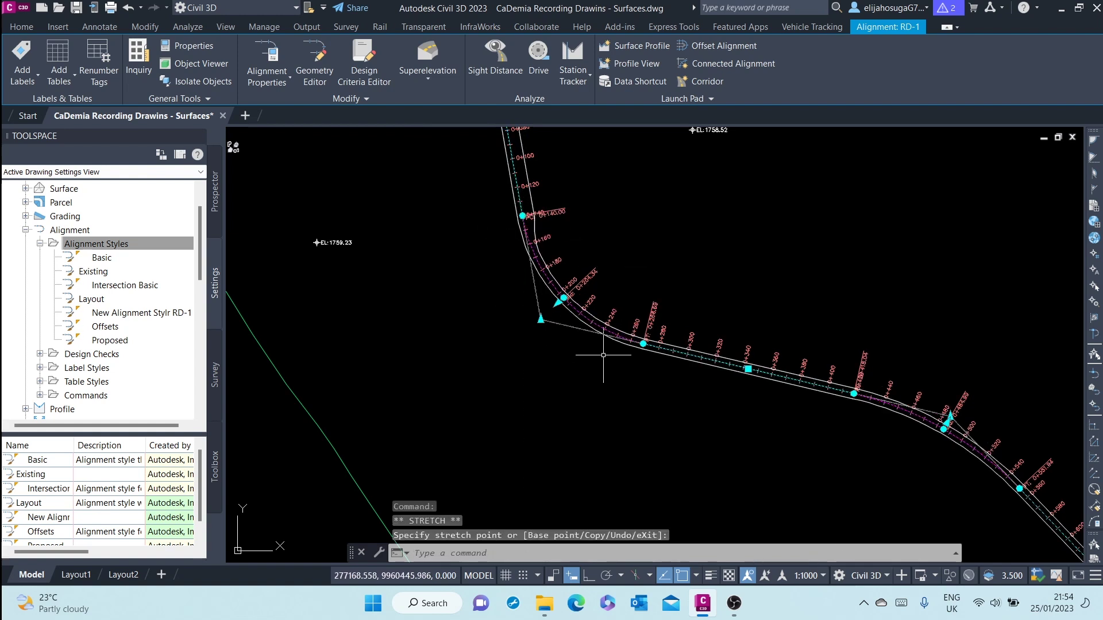
click(552, 308)
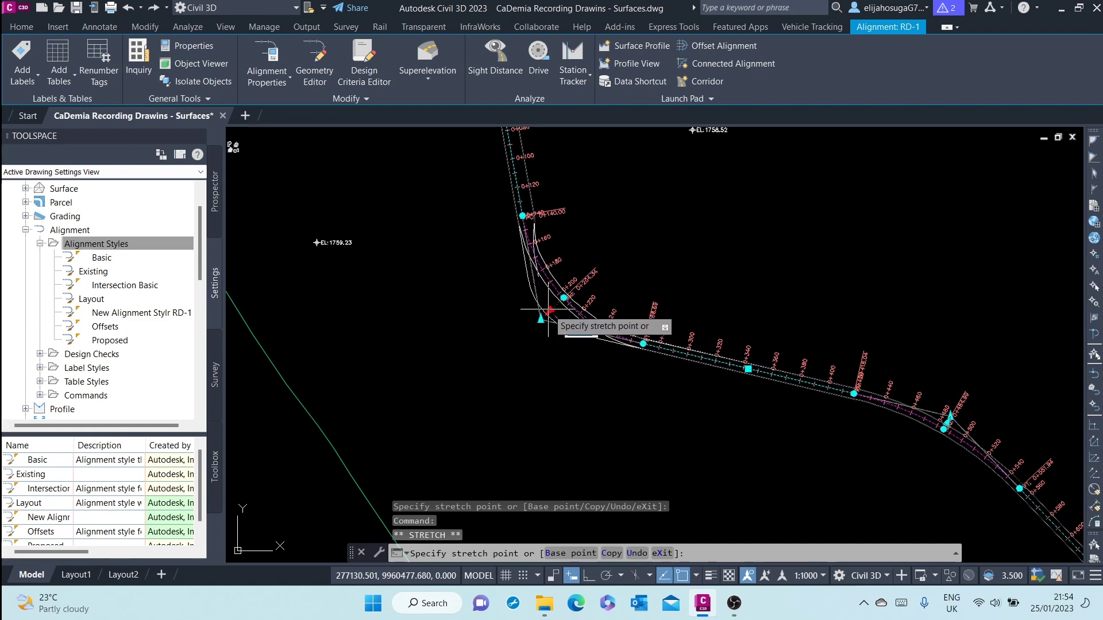
click(550, 311)
Drag the grip near station 0+340 and RD-1's end grip to new positions, then finish editing.
scroll(581, 321, up, 2)
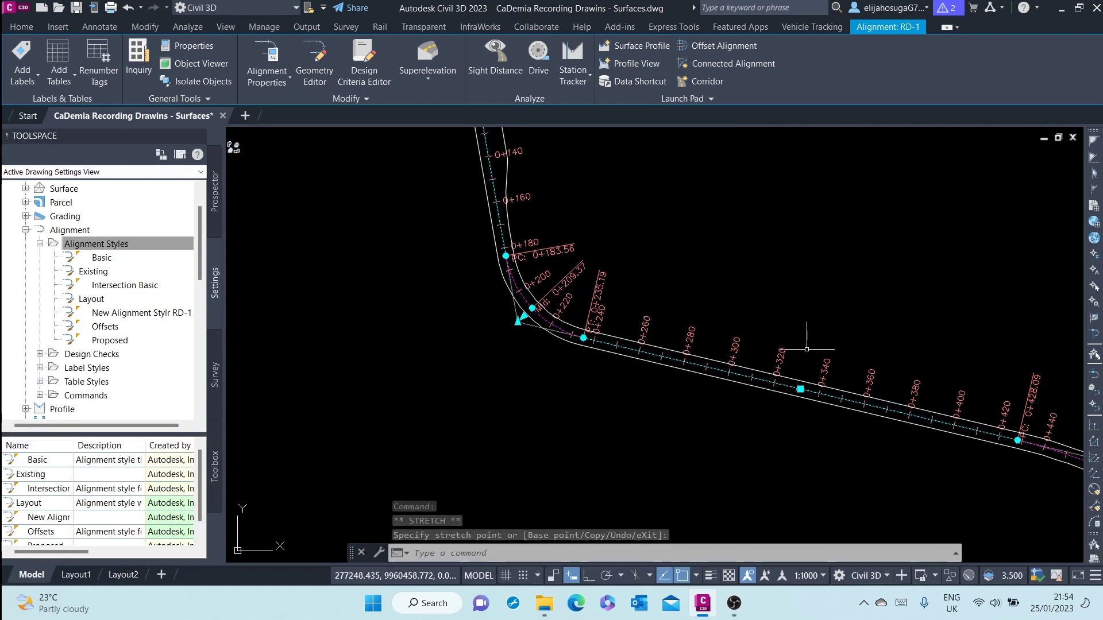
click(800, 389)
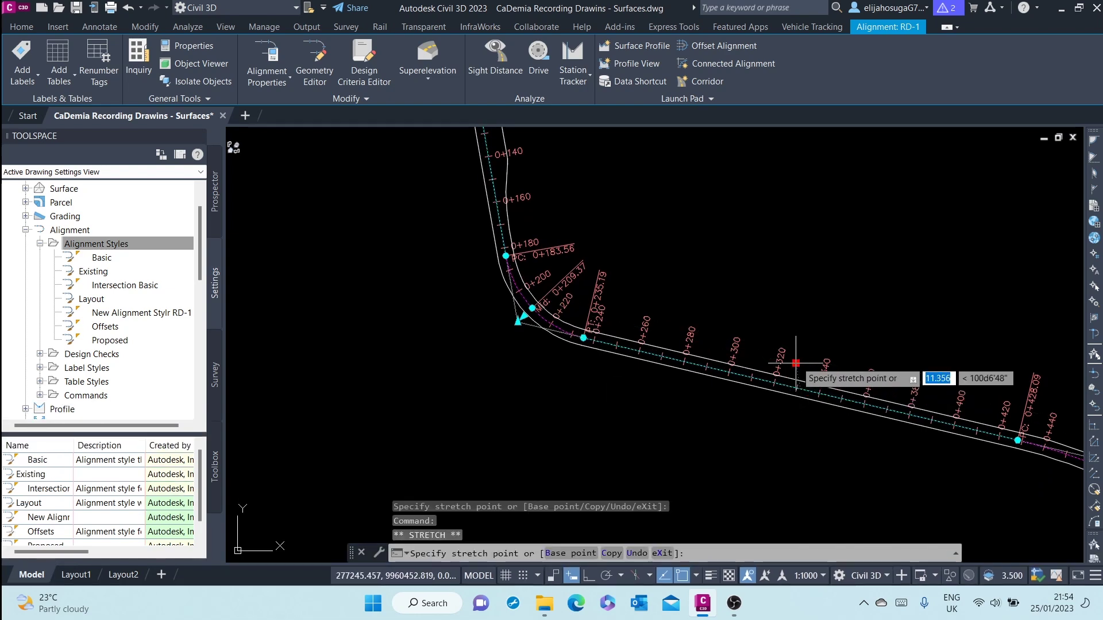
scroll(701, 381, down, 5)
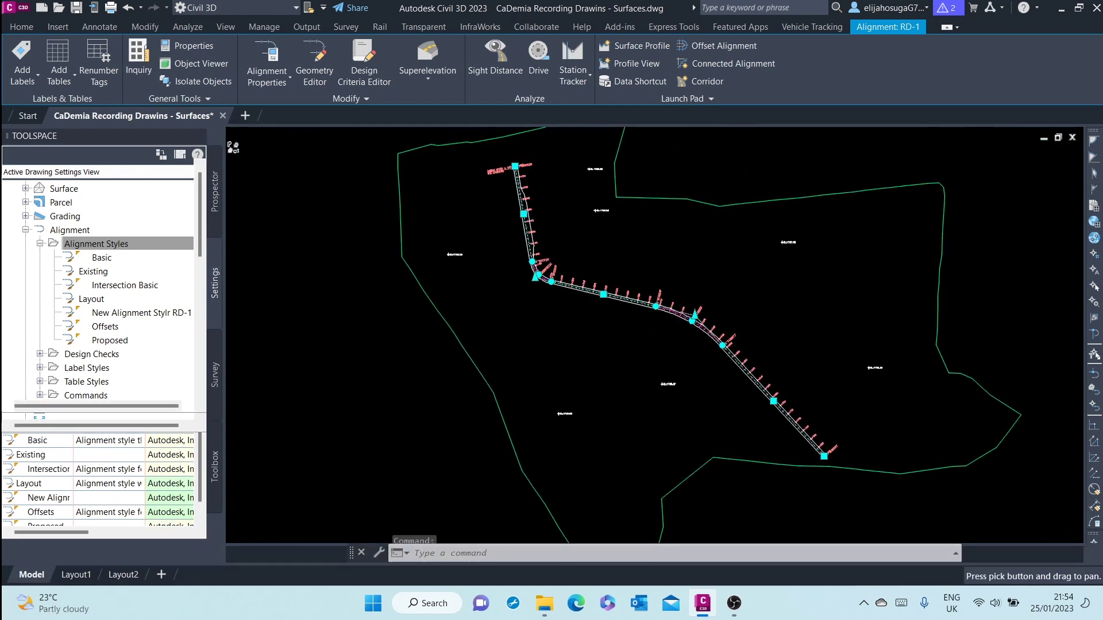
click(723, 379)
middle_drag(722, 380, 679, 348)
click(780, 424)
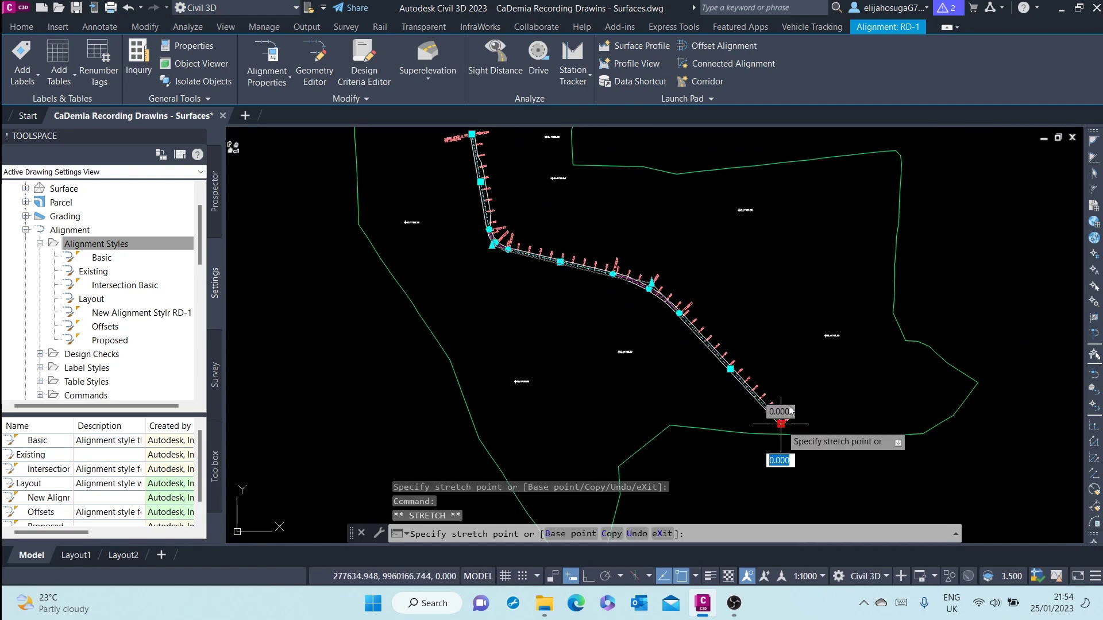
click(790, 398)
middle_drag(603, 325, 635, 397)
right_click(576, 326)
click(549, 402)
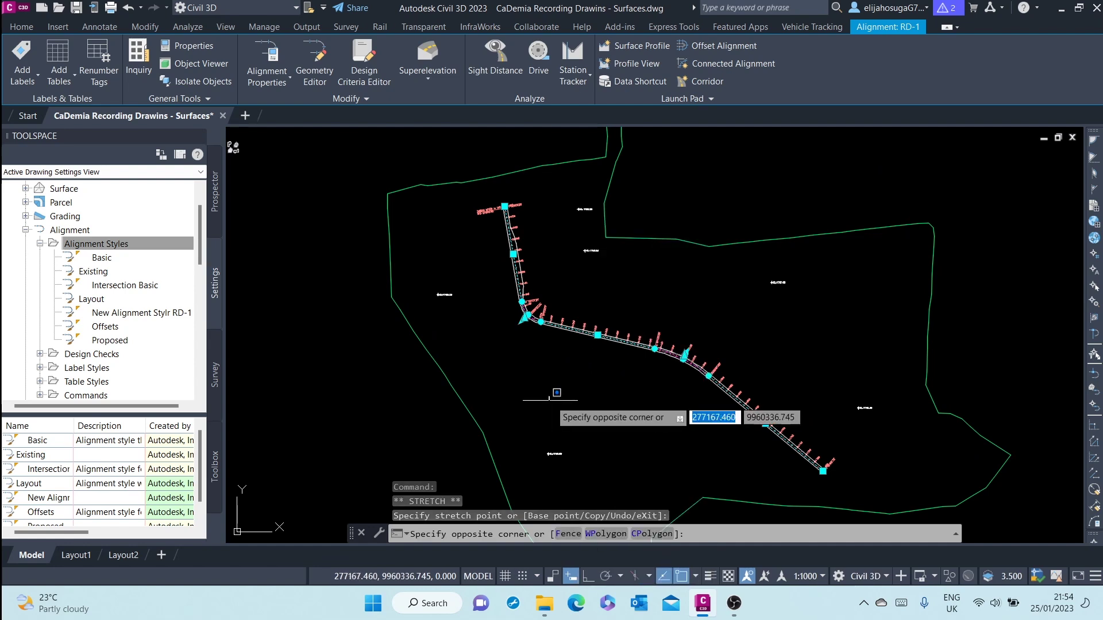
scroll(482, 287, up, 3)
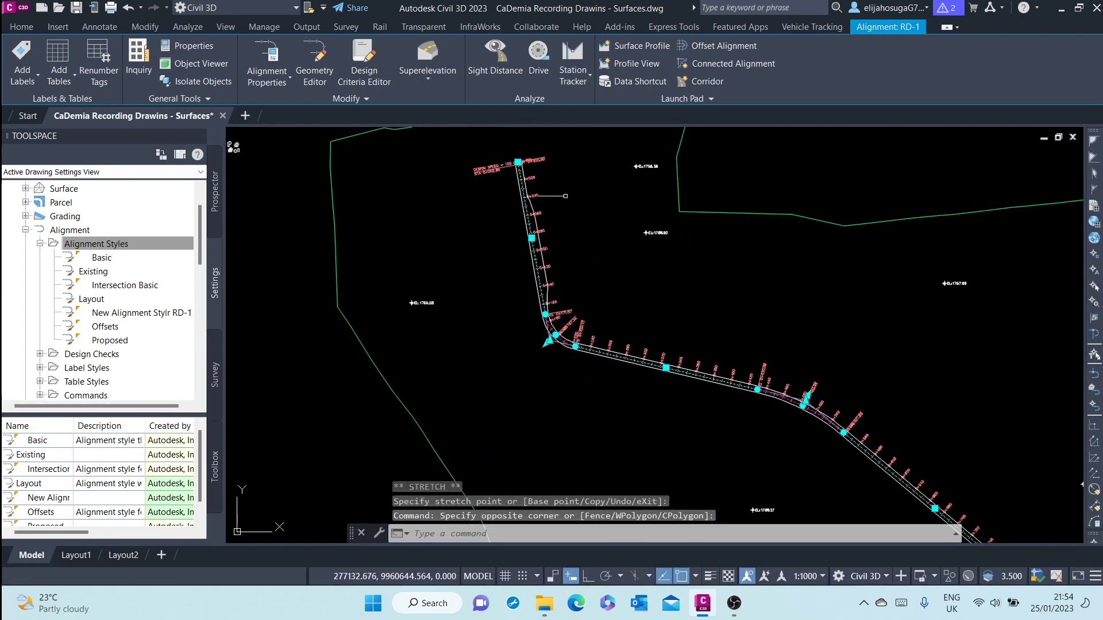
Open the Geometry Editor's Alignment Layout Tools for RD-1 and move the toolbar aside.
click(316, 61)
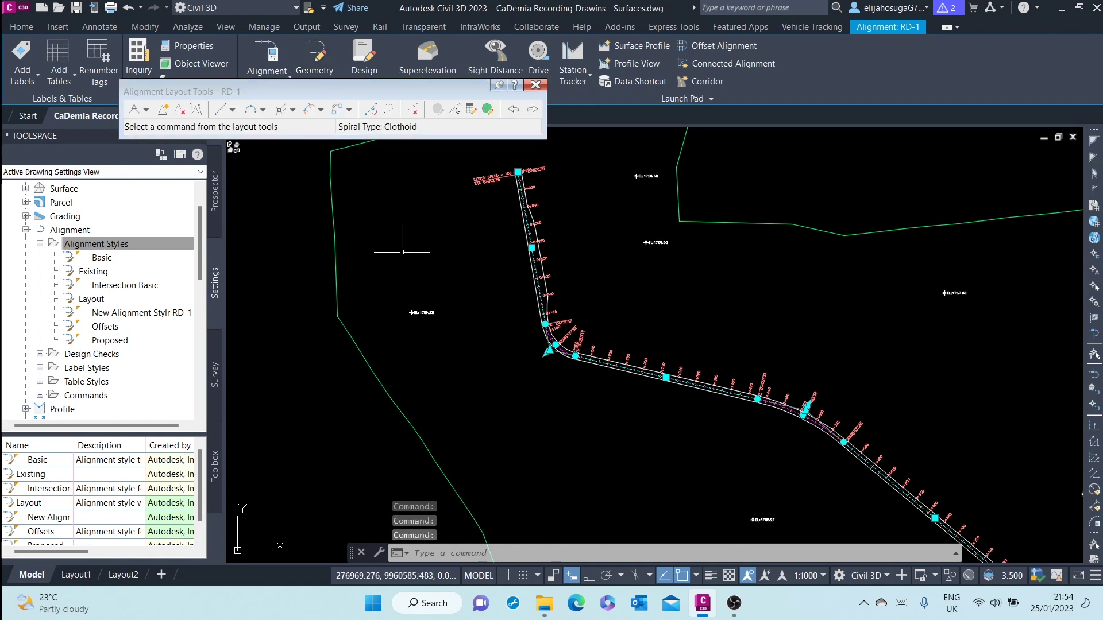
drag(279, 88, 802, 89)
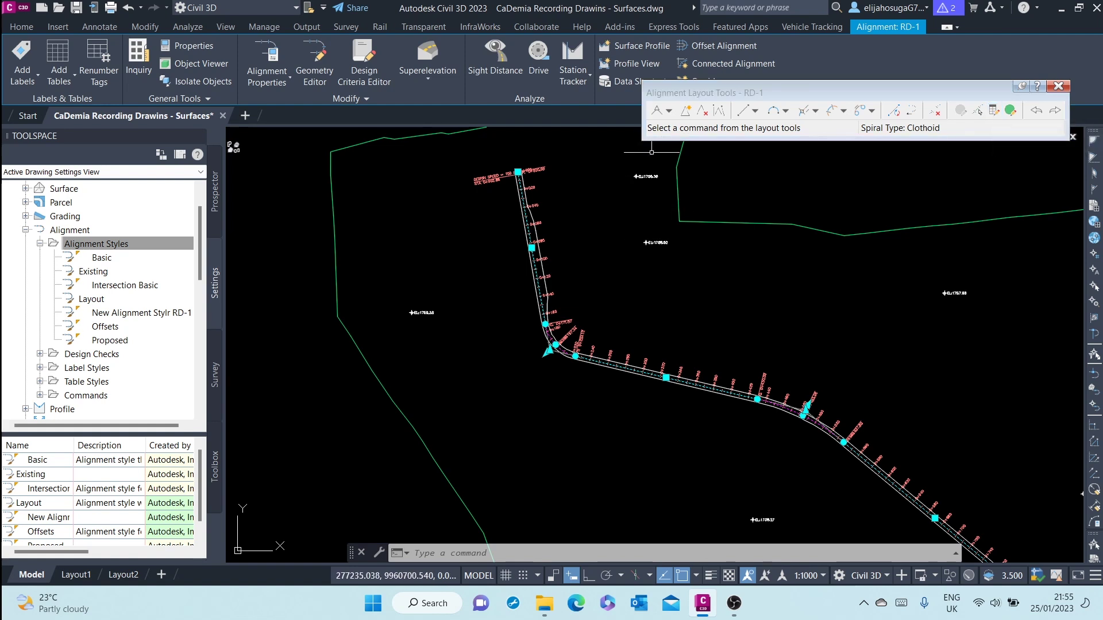
Insert a new PI on RD-1 near station 0+100.
click(686, 113)
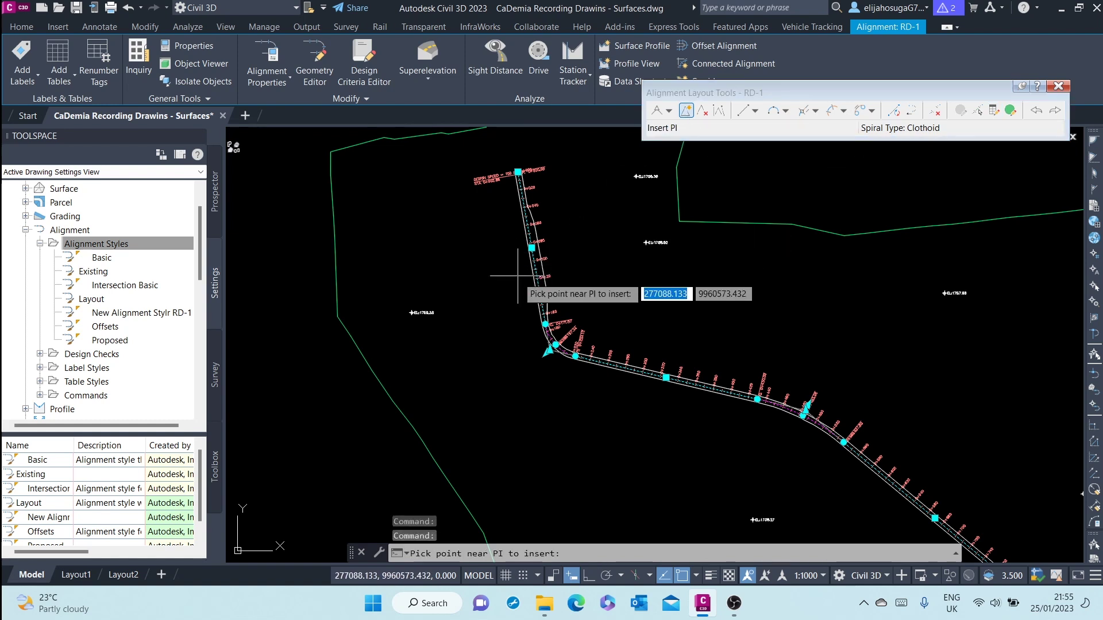
scroll(509, 261, up, 4)
click(497, 271)
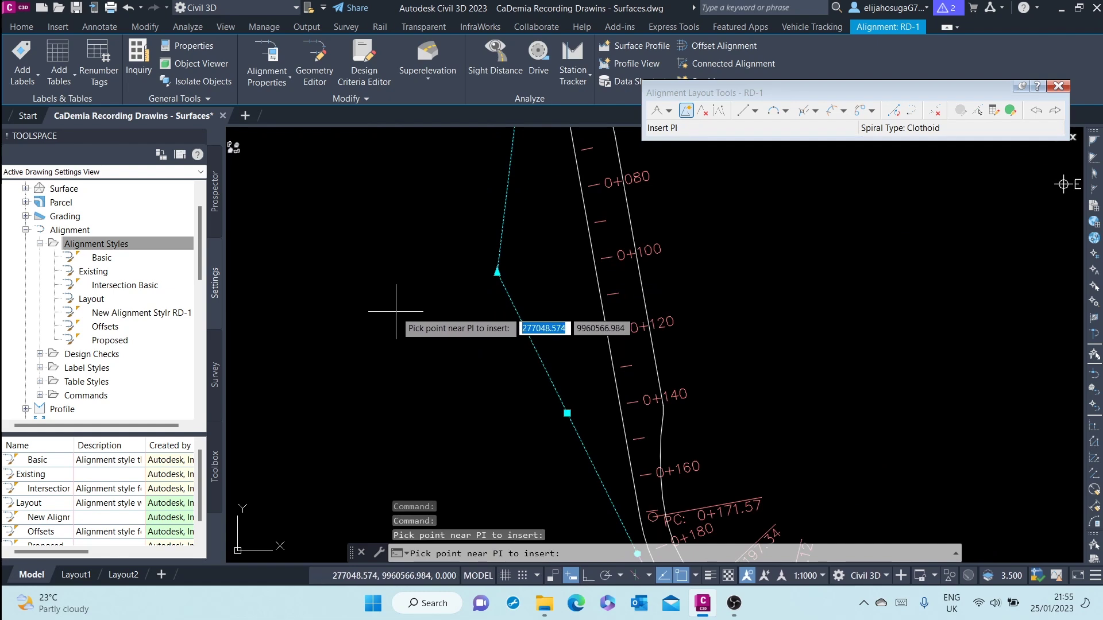
scroll(396, 311, down, 5)
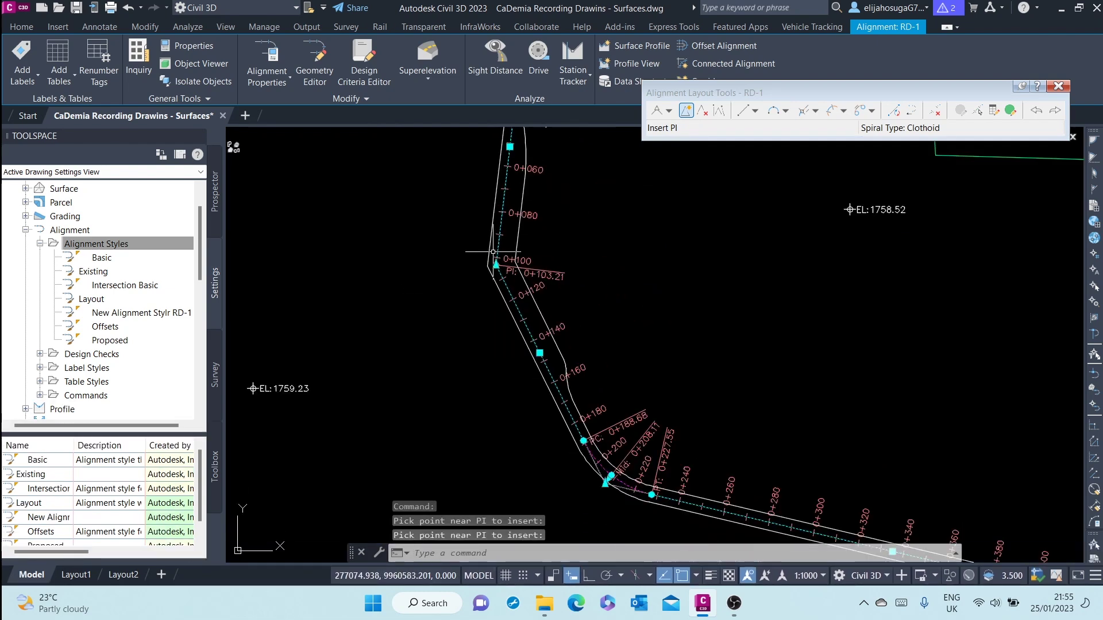
key(Return)
middle_drag(443, 308, 484, 390)
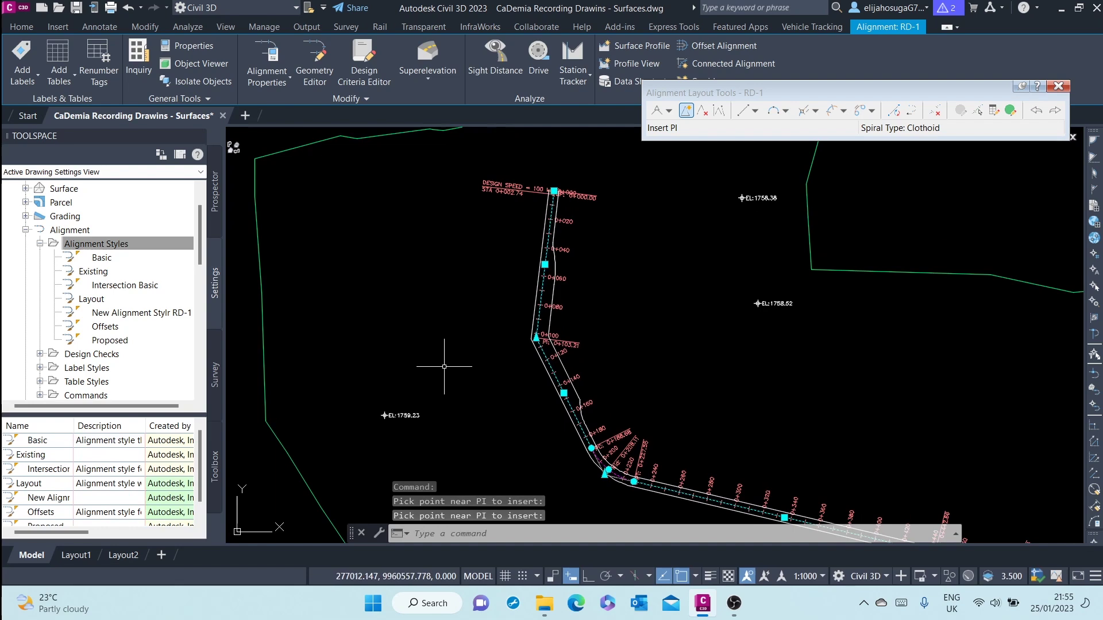
Delete the PI at station 0+103.21 so the tangent is straight again.
click(701, 112)
scroll(574, 303, up, 6)
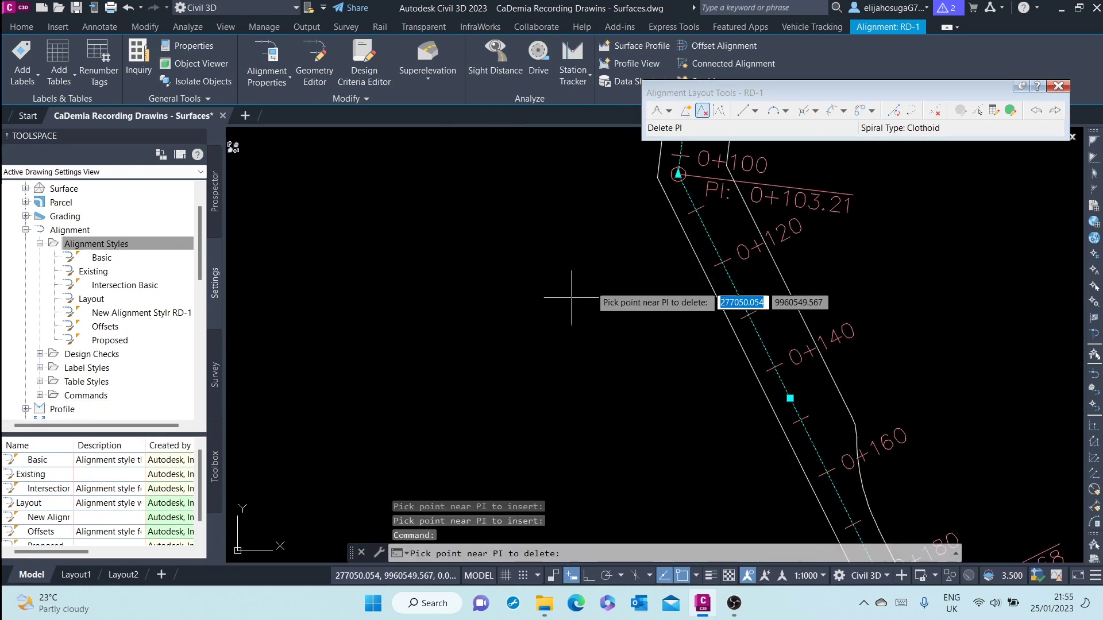
middle_drag(673, 242, 643, 343)
scroll(661, 334, up, 3)
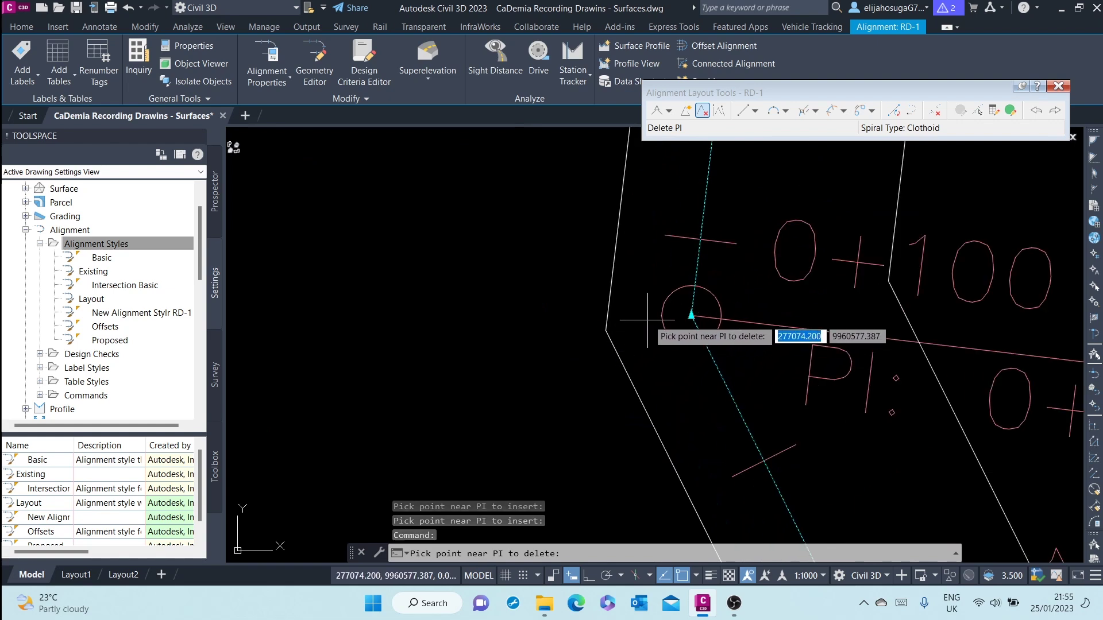
click(681, 316)
scroll(603, 373, down, 5)
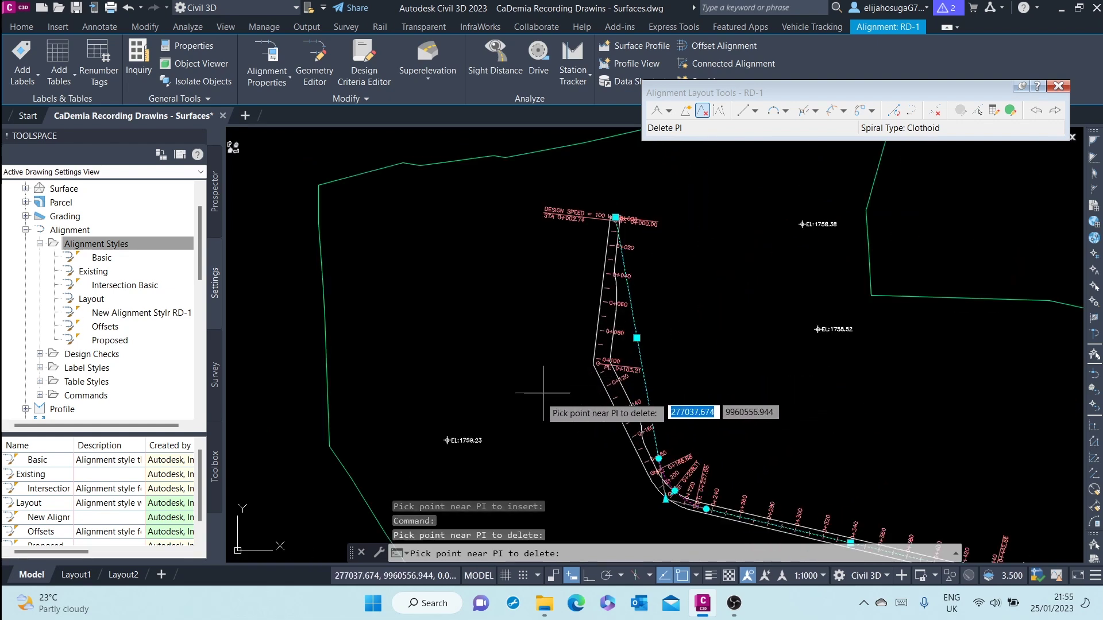
key(Escape)
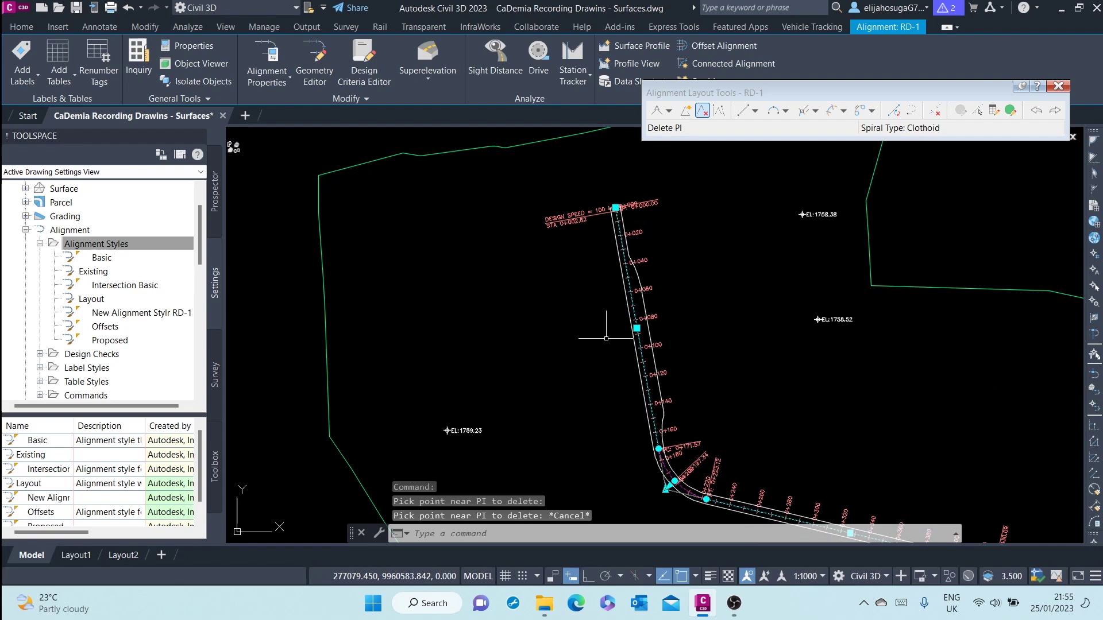
scroll(606, 338, down, 5)
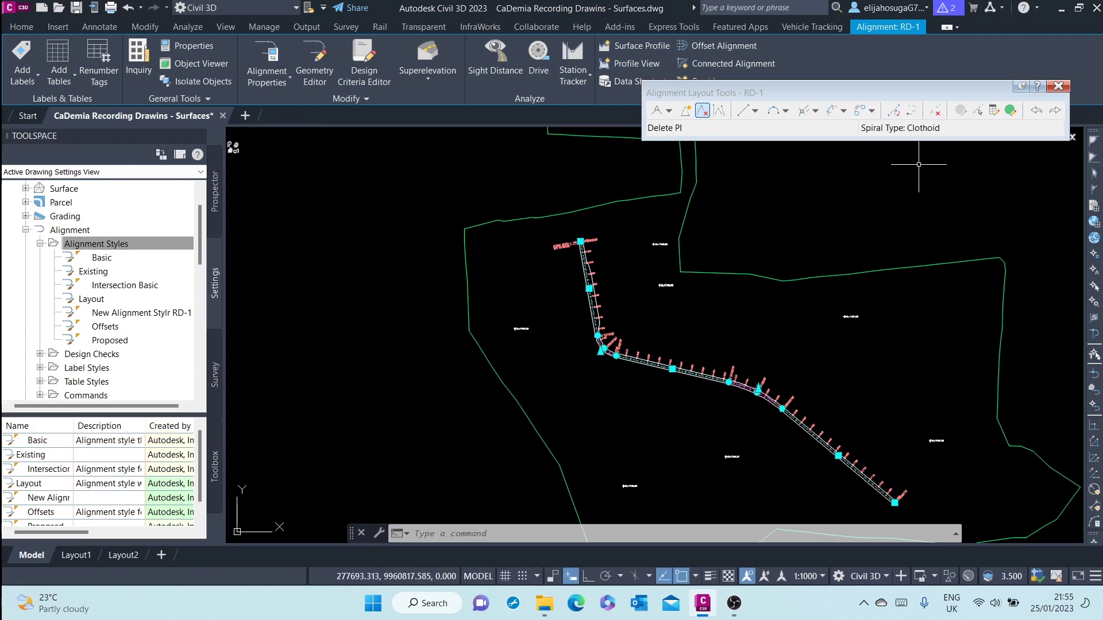
In Alignment Grid View, change curve row 2's radius from 44.374 m to 200 m.
click(1010, 111)
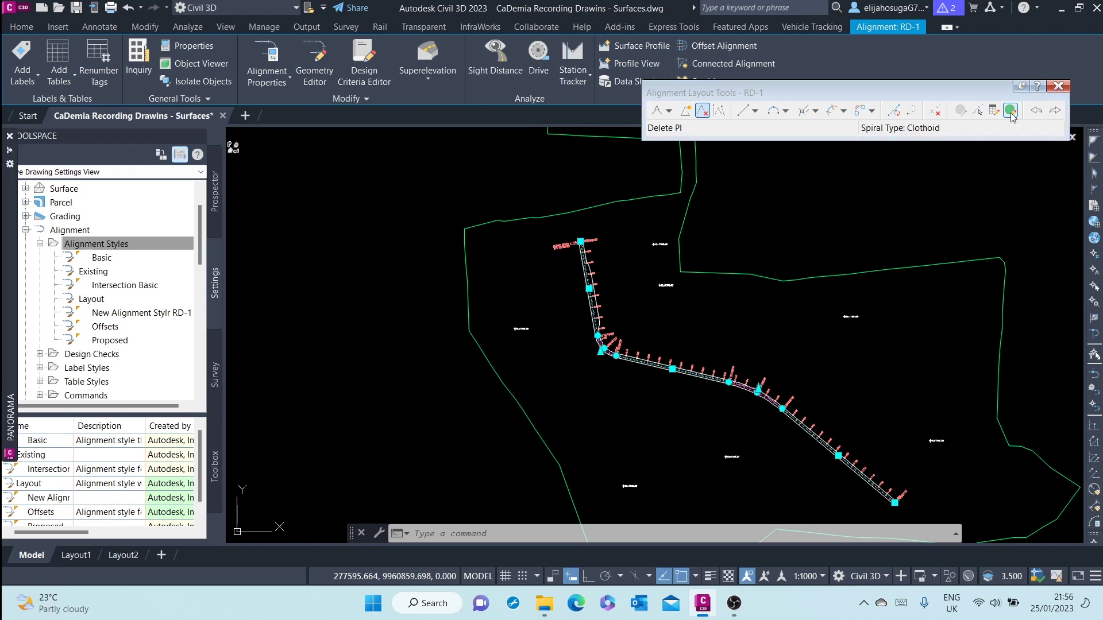
mouse_move(10, 259)
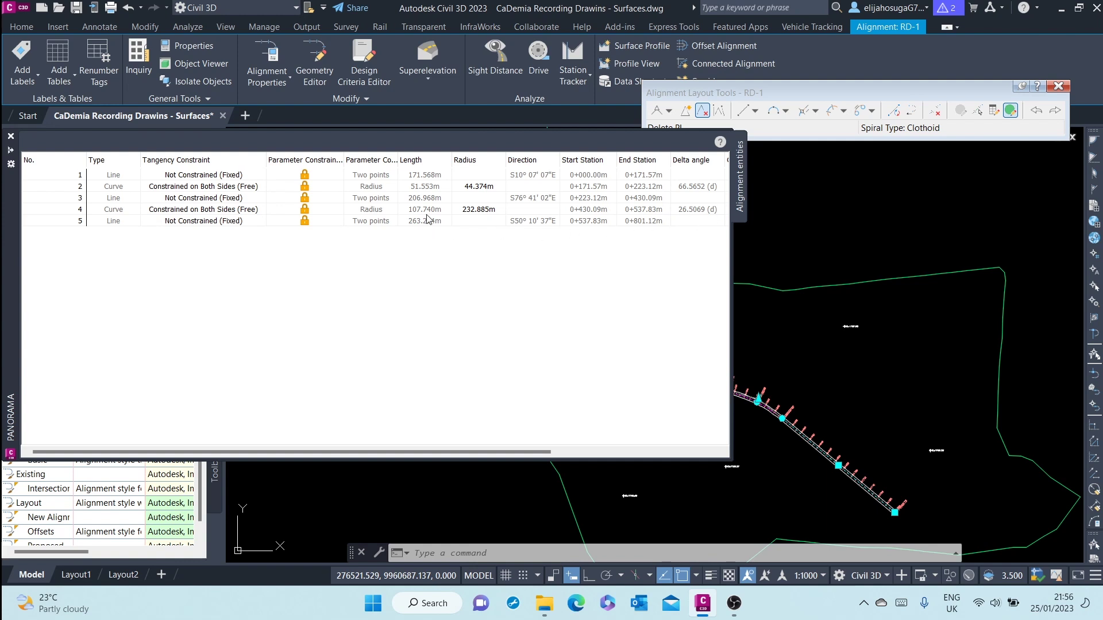
click(478, 186)
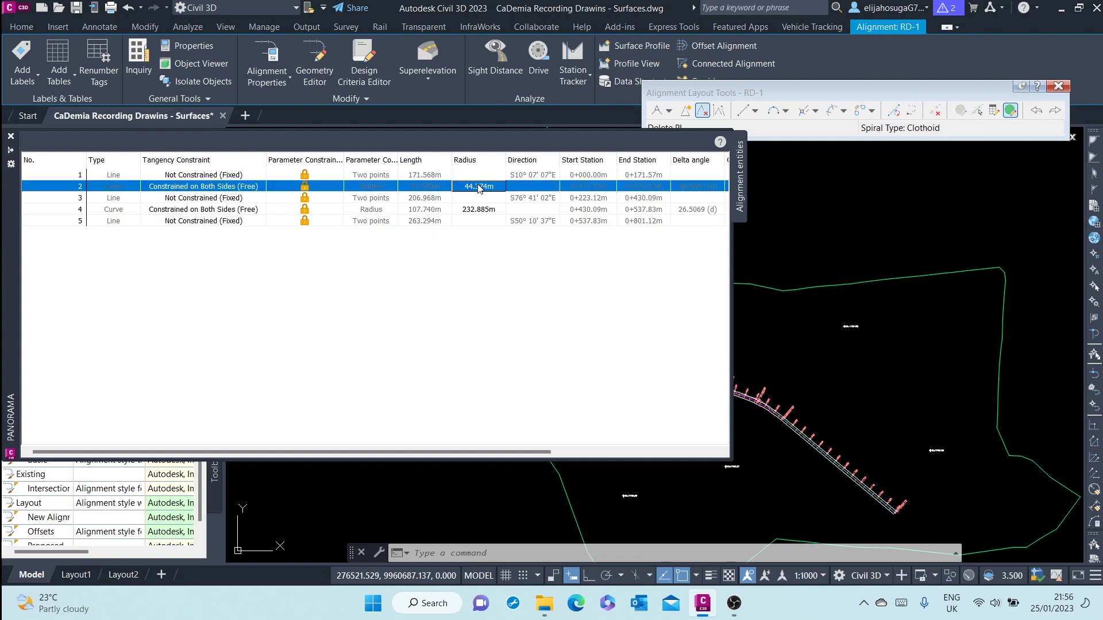
click(477, 186)
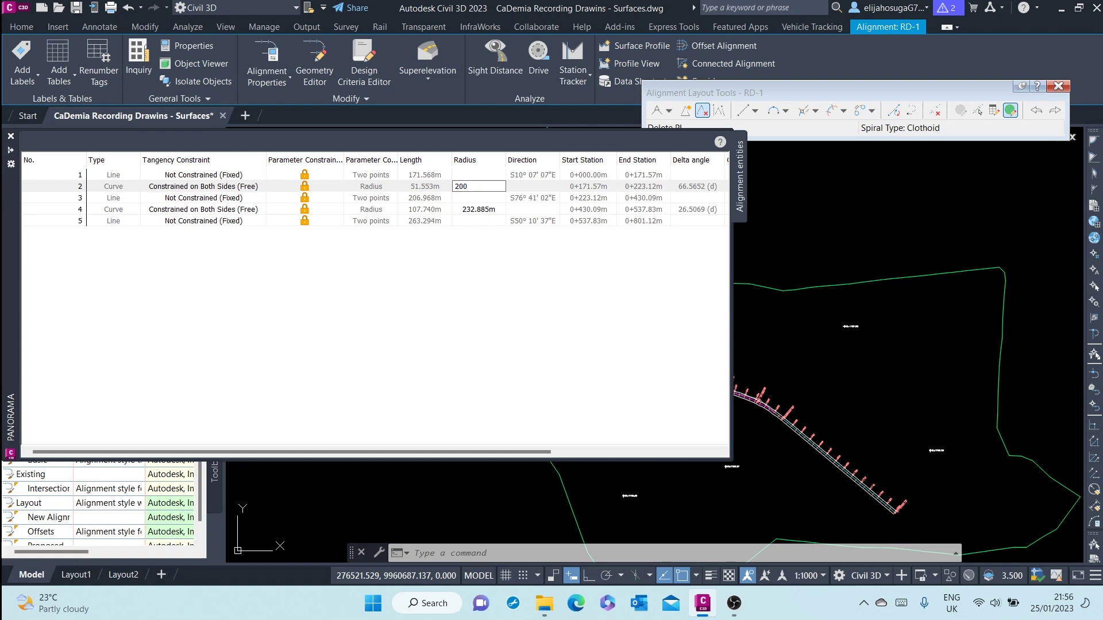
key(Return)
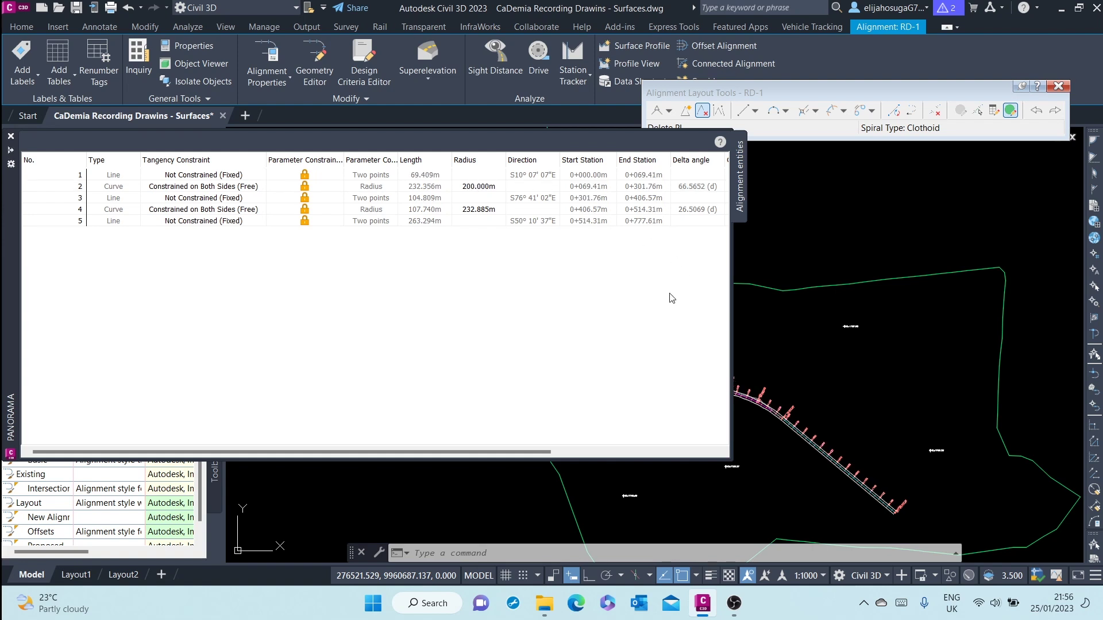
click(760, 340)
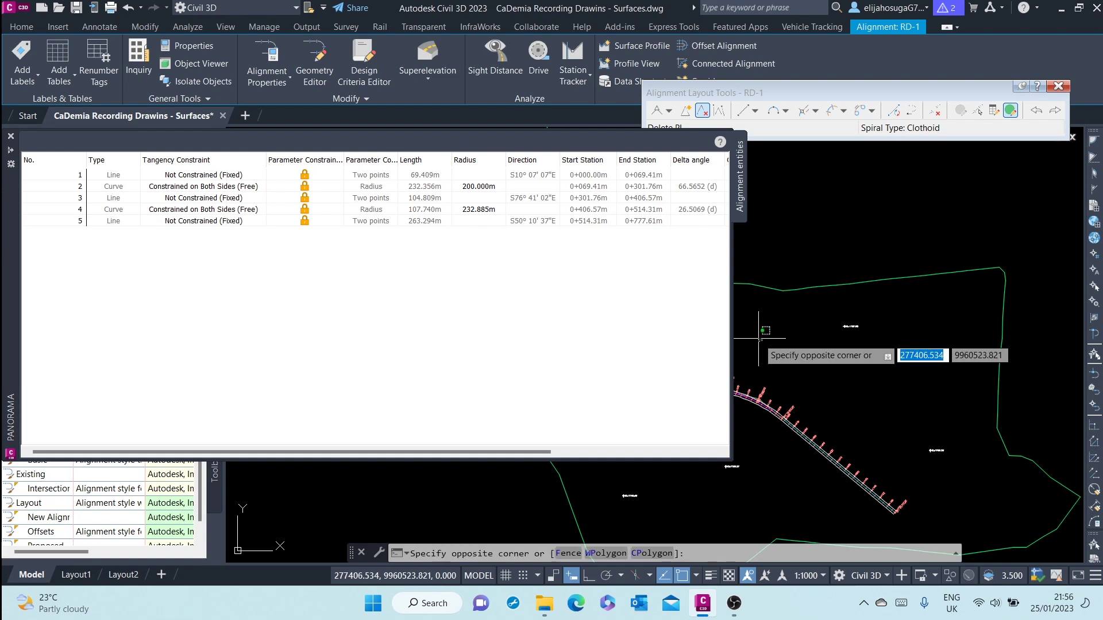
Set curve row 2's radius to 60 m and begin editing row 4's radius.
scroll(602, 315, up, 3)
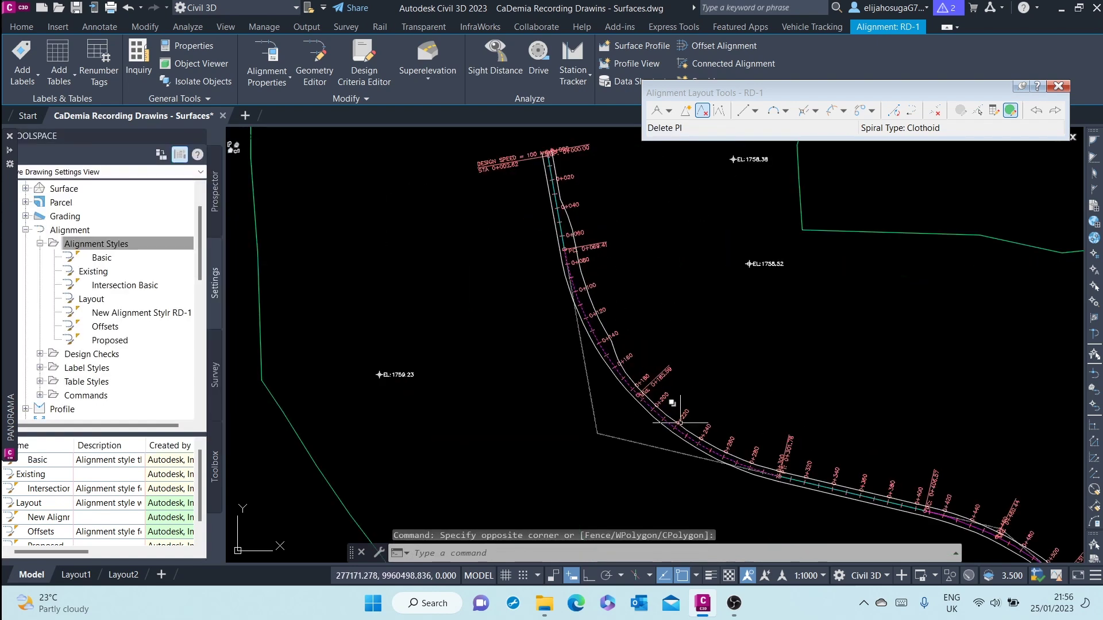
scroll(639, 397, down, 5)
scroll(640, 397, up, 5)
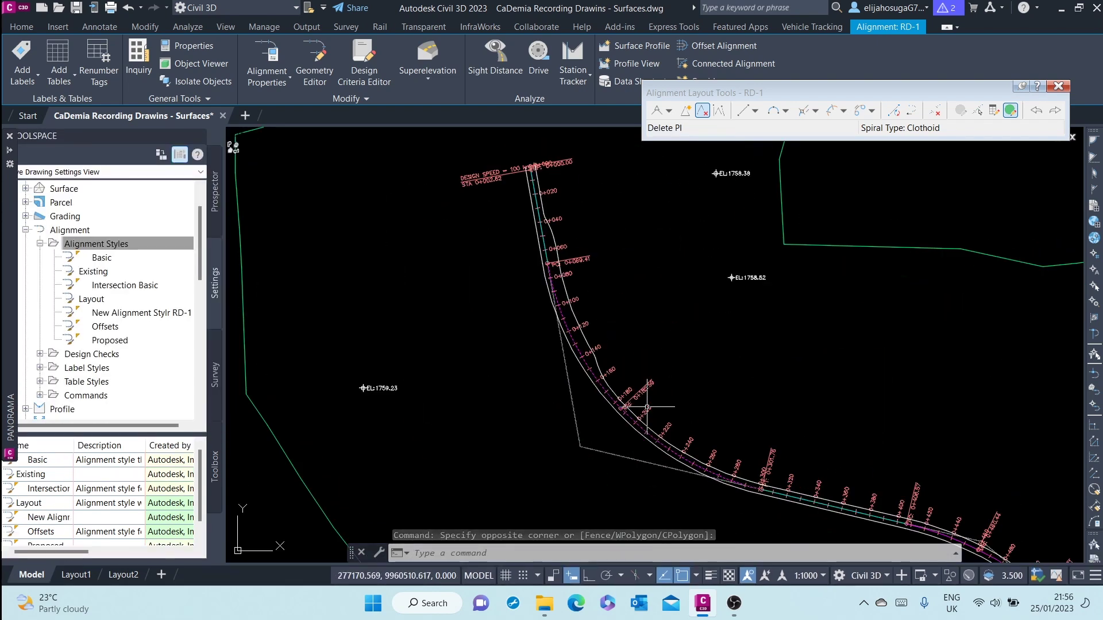
mouse_move(10, 345)
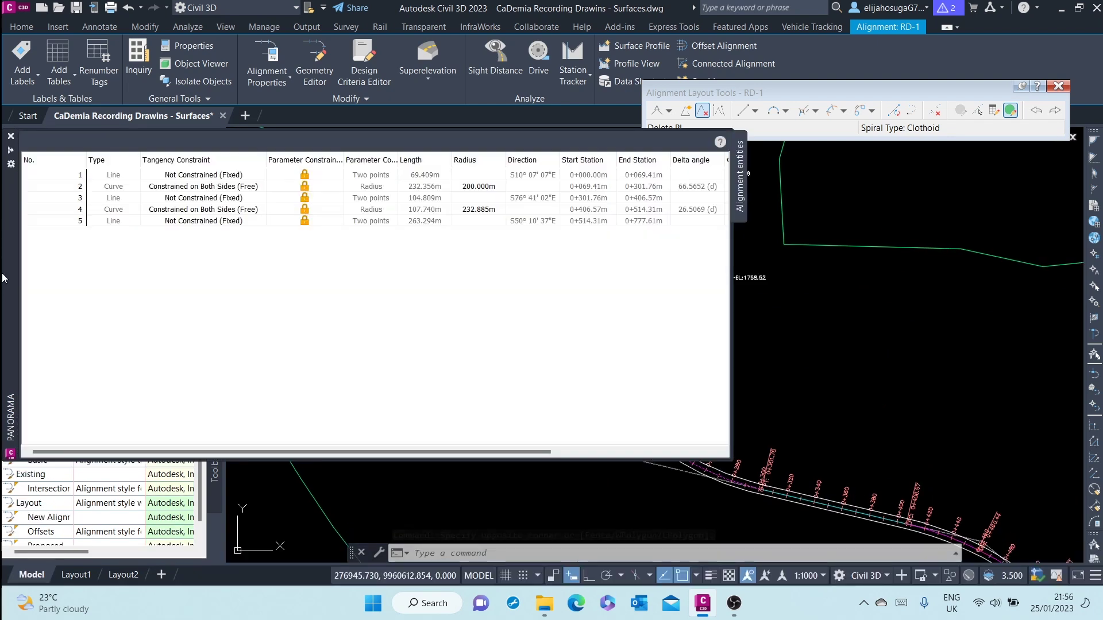
click(467, 188)
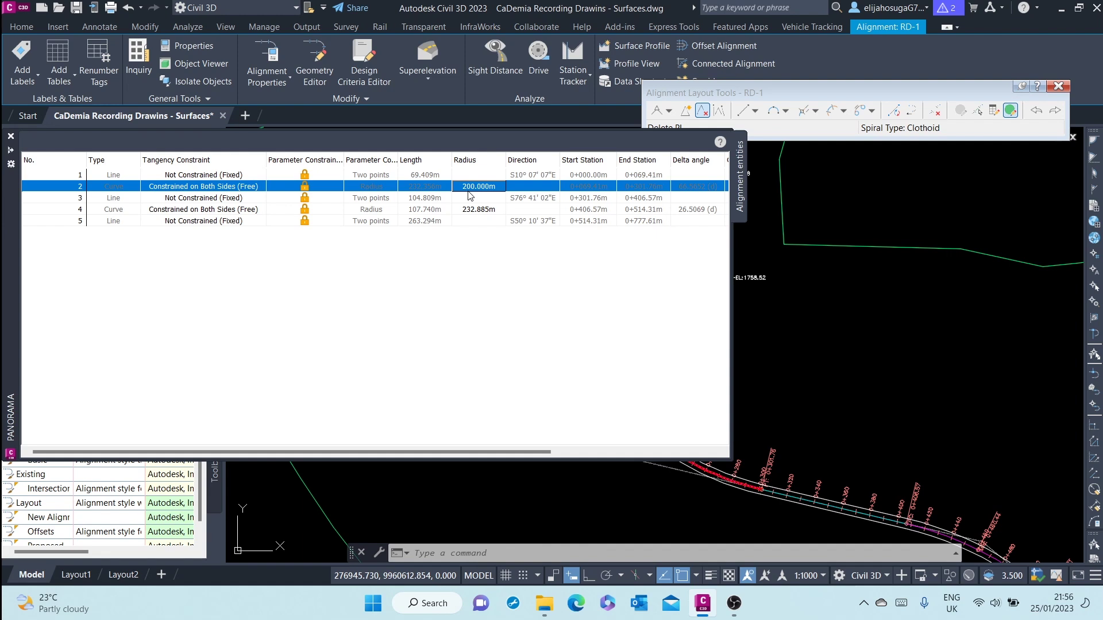
click(470, 186)
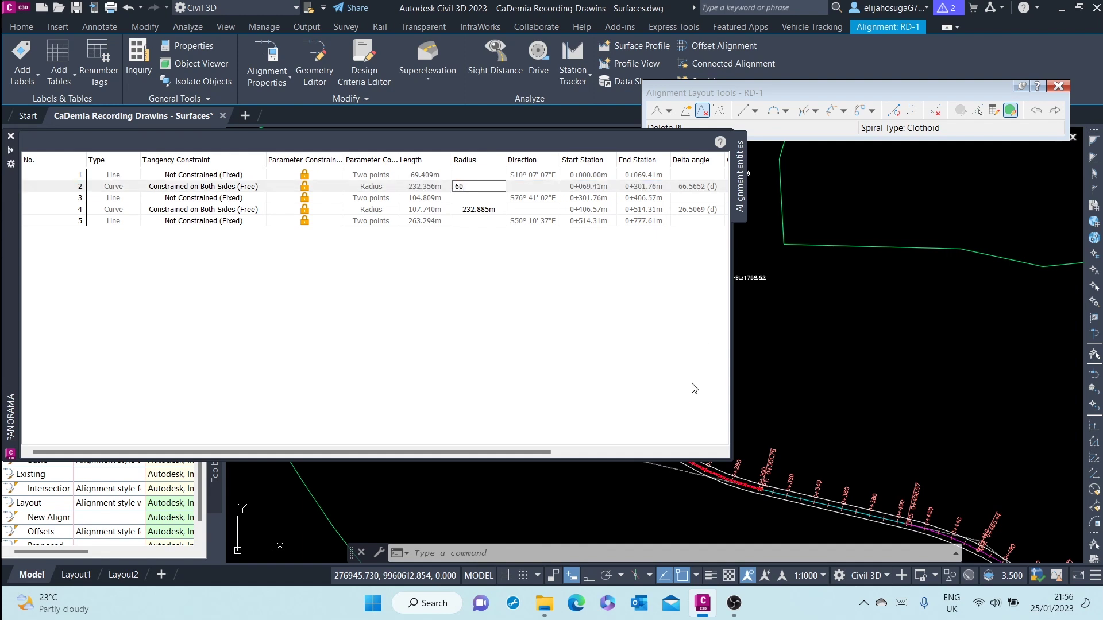
text(60)
key(Return)
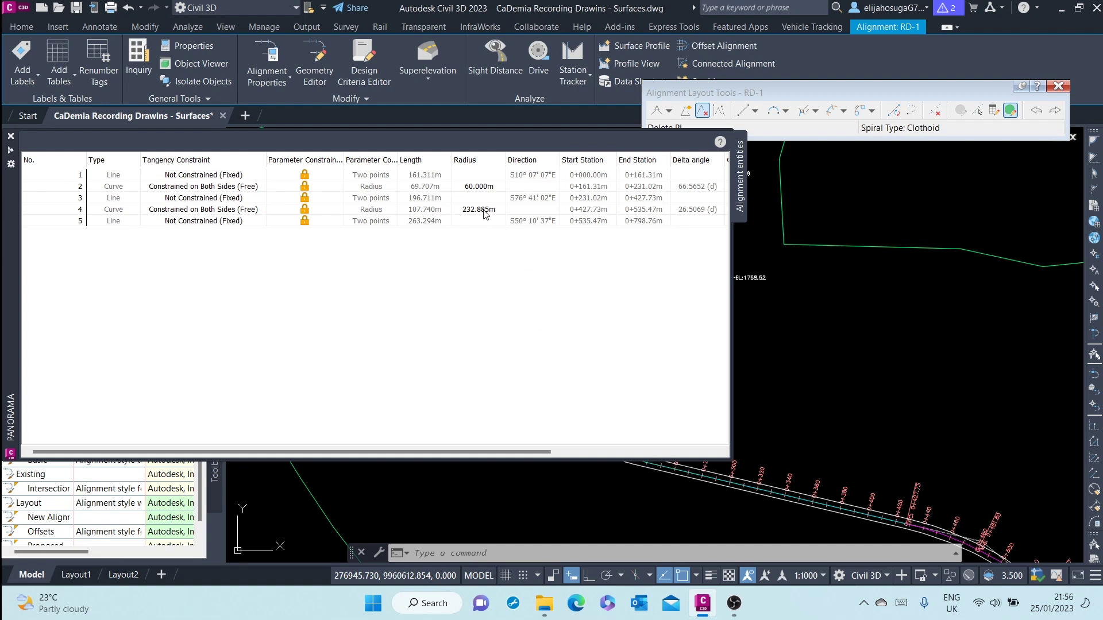
double_click(484, 210)
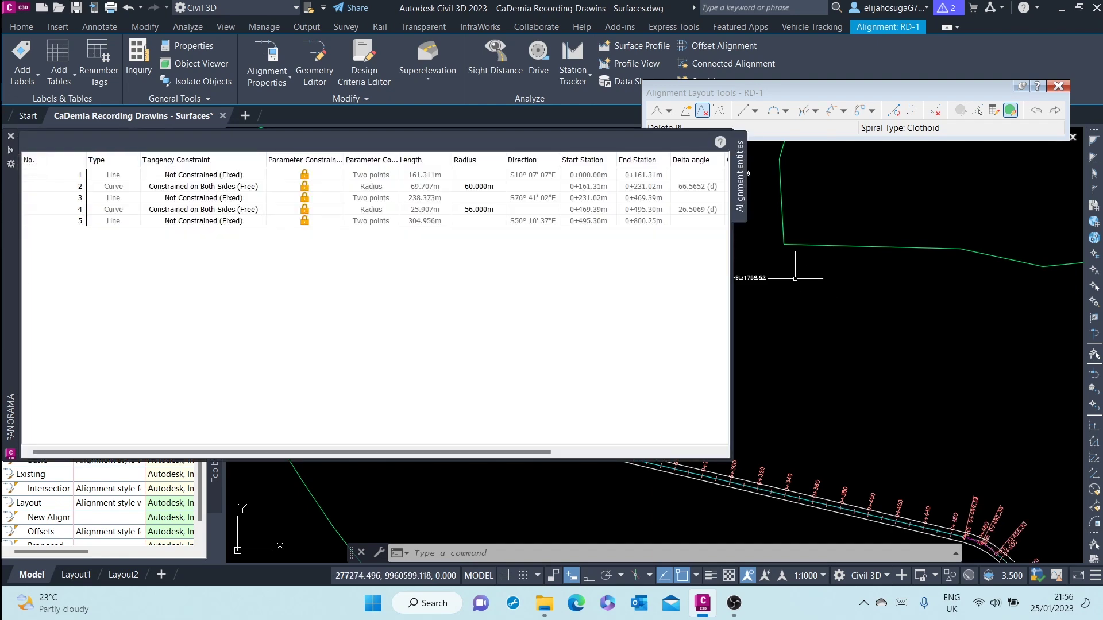
scroll(822, 293, up, 5)
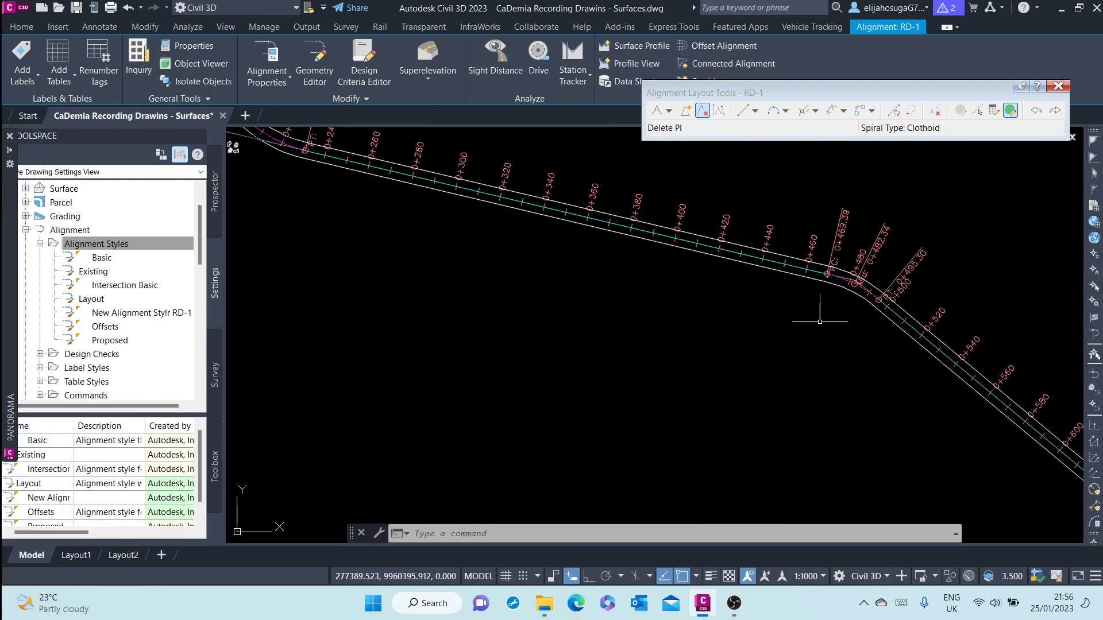
Open the Sub-entity Editor for RD-1 and expand the Alignment Layout Parameters table.
scroll(820, 321, down, 6)
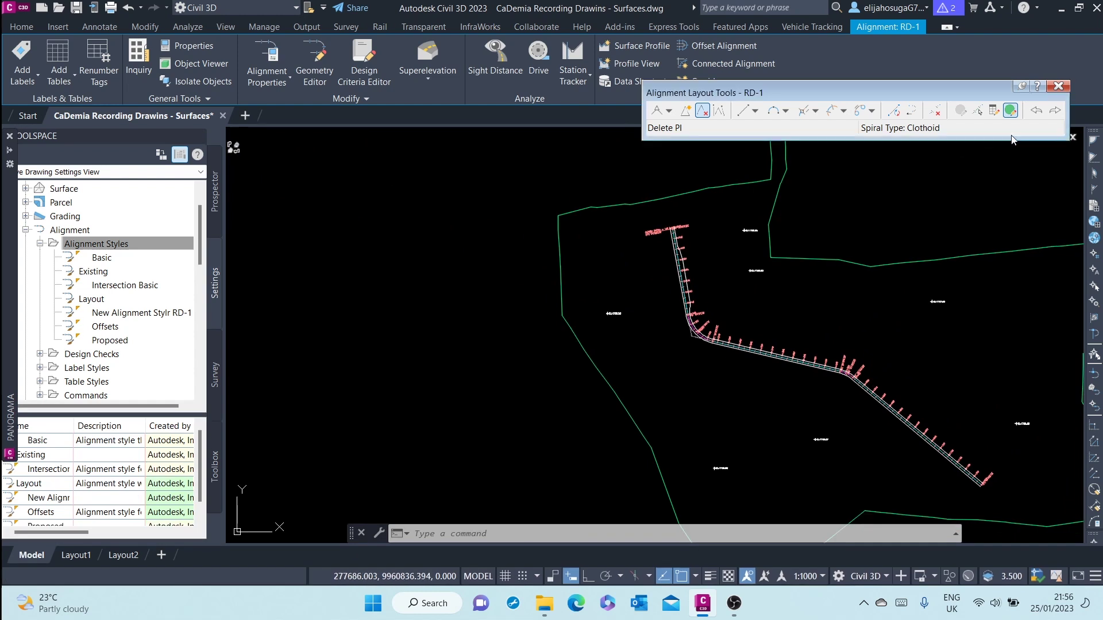
click(994, 111)
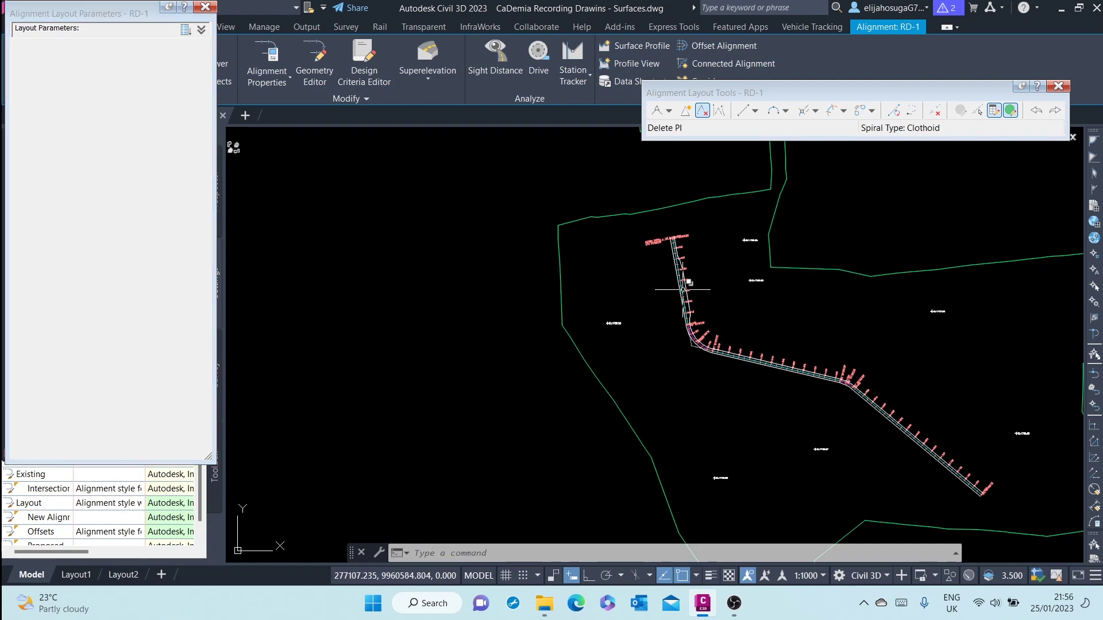
scroll(683, 289, up, 5)
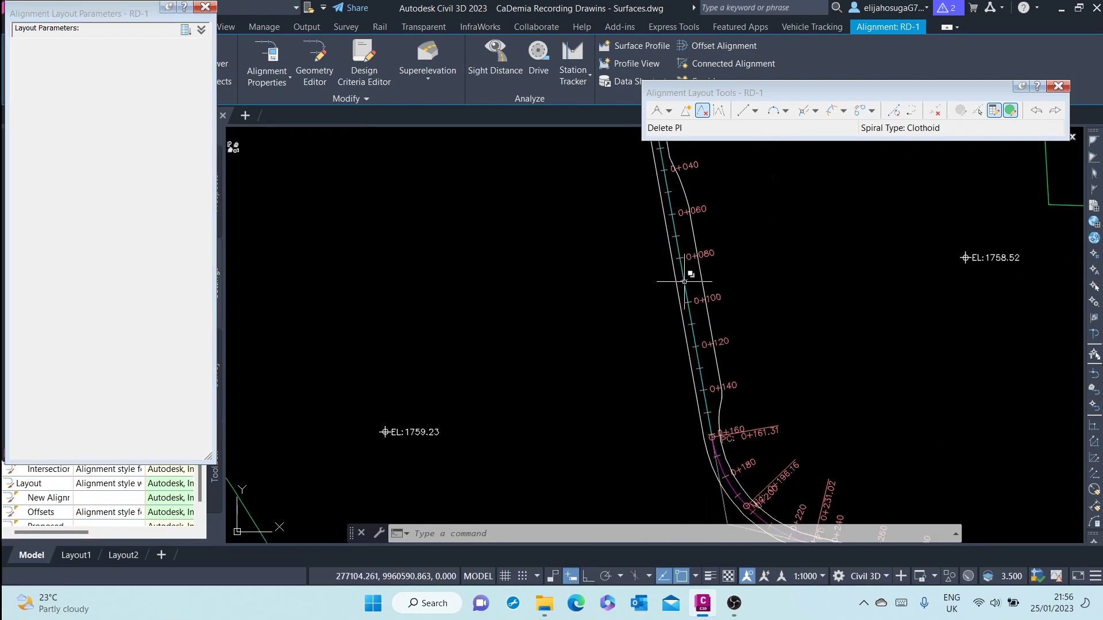
click(681, 275)
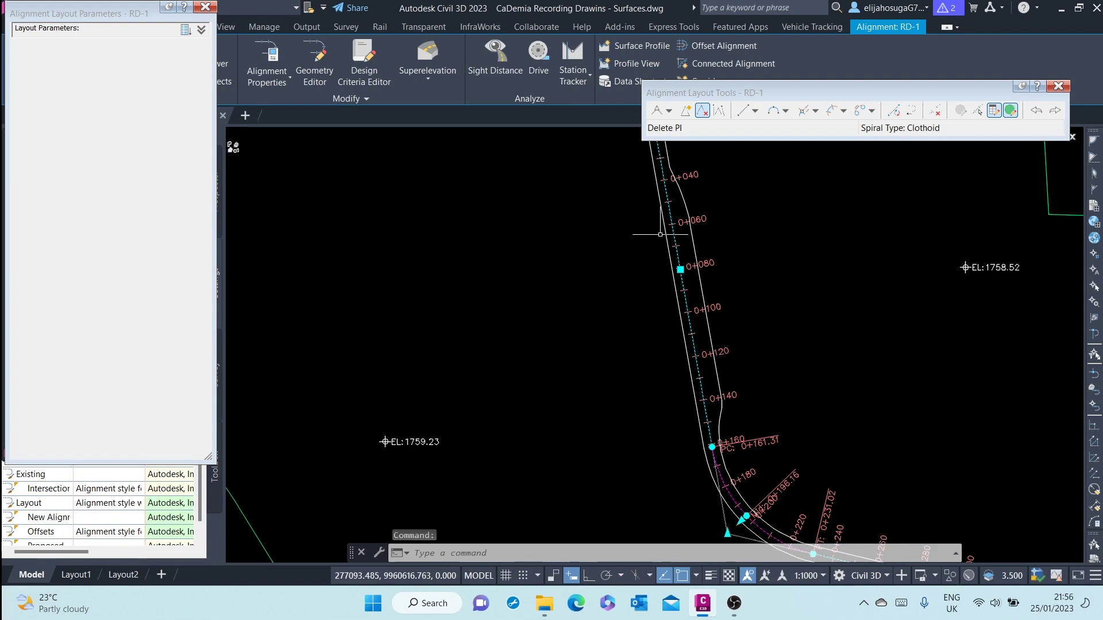
scroll(659, 275, down, 4)
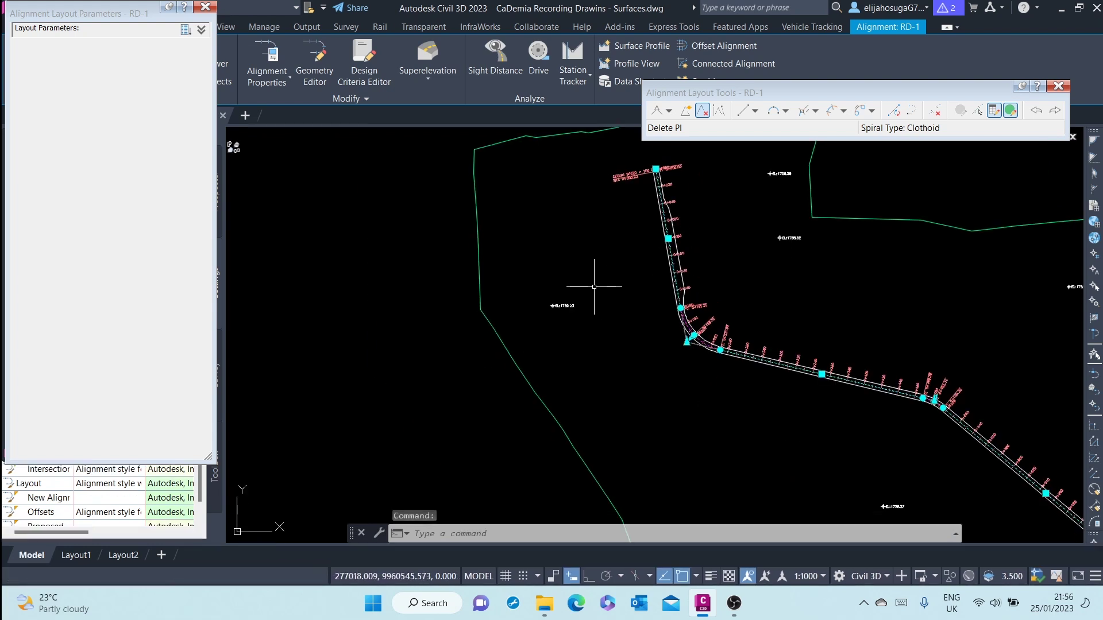
click(201, 31)
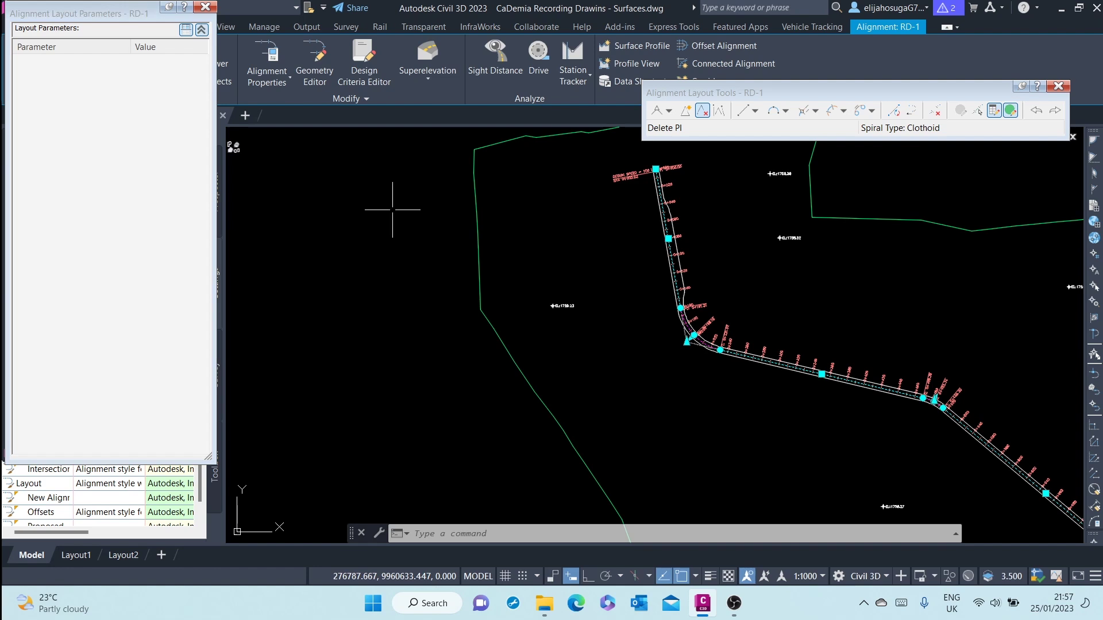
Pick RD-1's first curve as a sub-entity and change its radius from 60 m to 80 m.
click(977, 110)
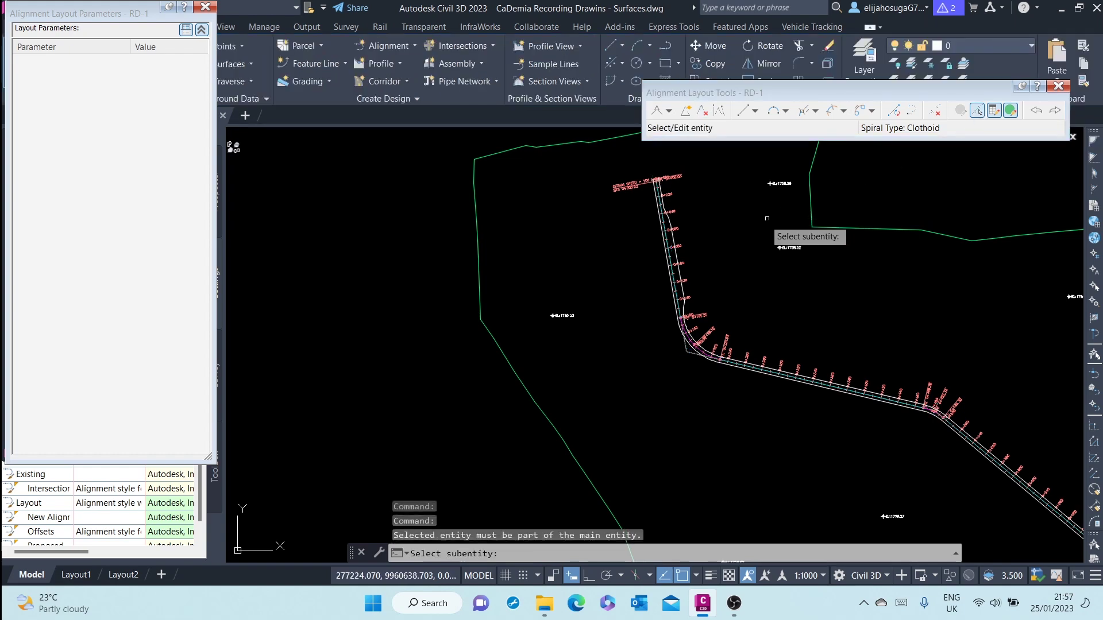
scroll(661, 247, up, 4)
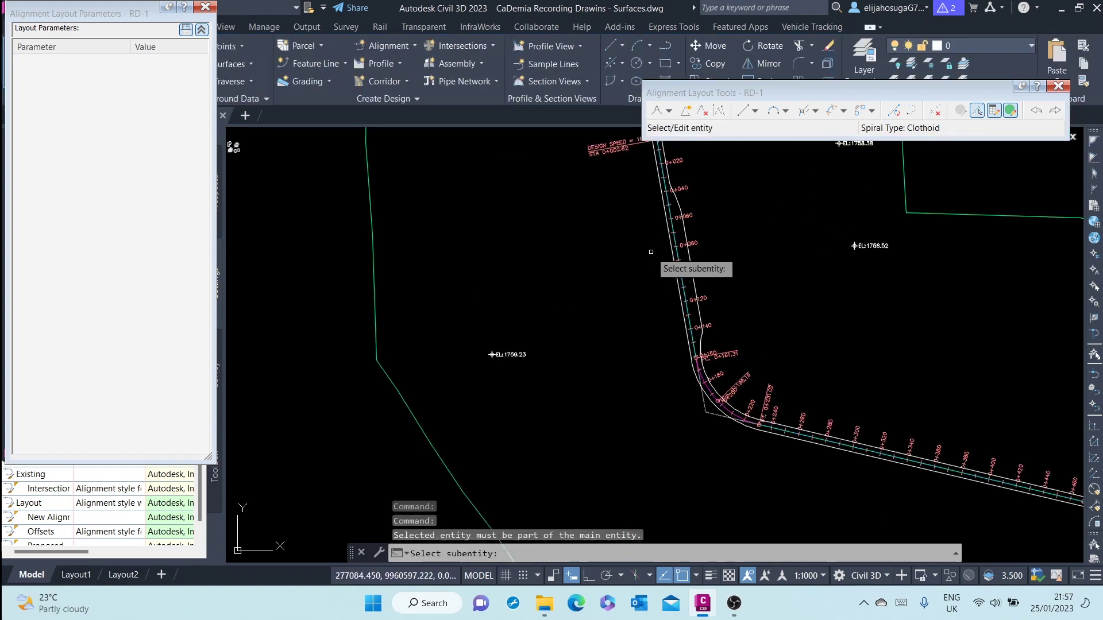
click(680, 232)
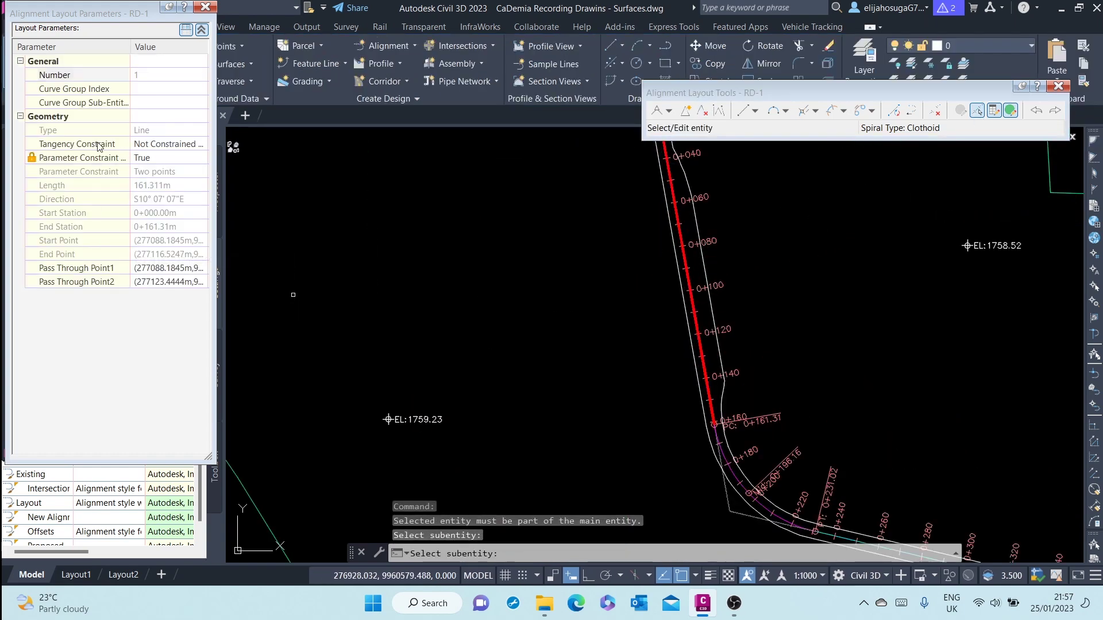
click(113, 209)
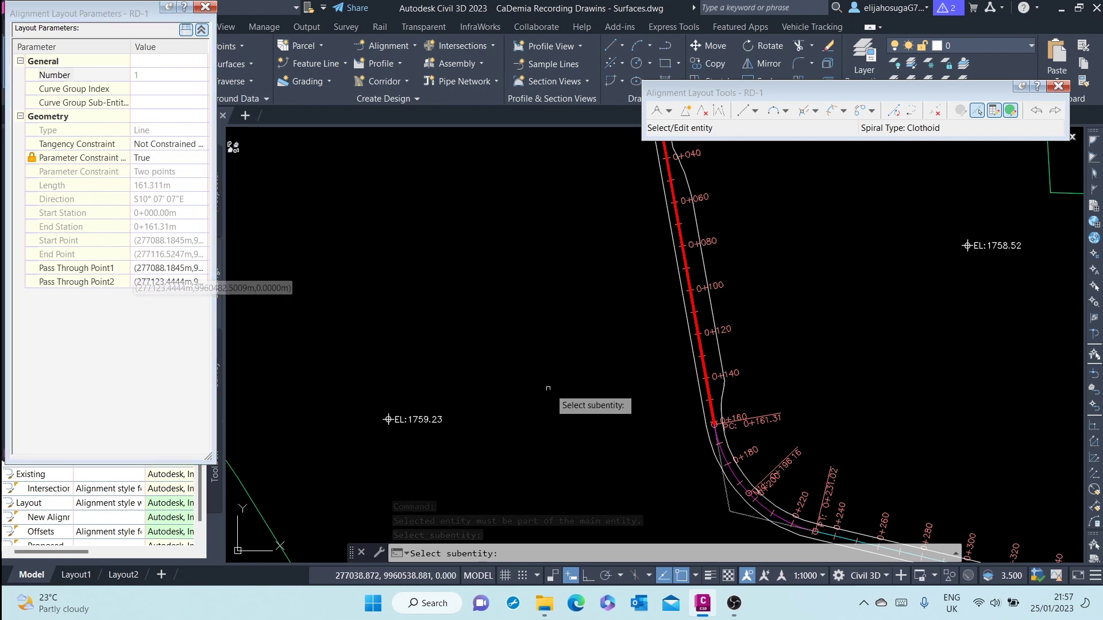
click(724, 455)
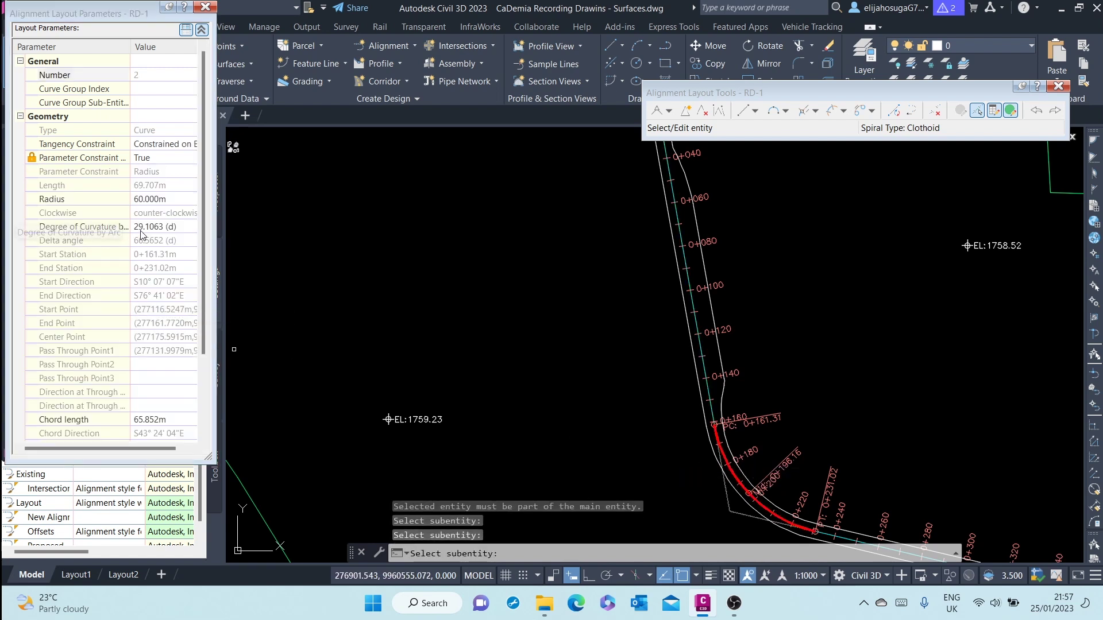
click(153, 200)
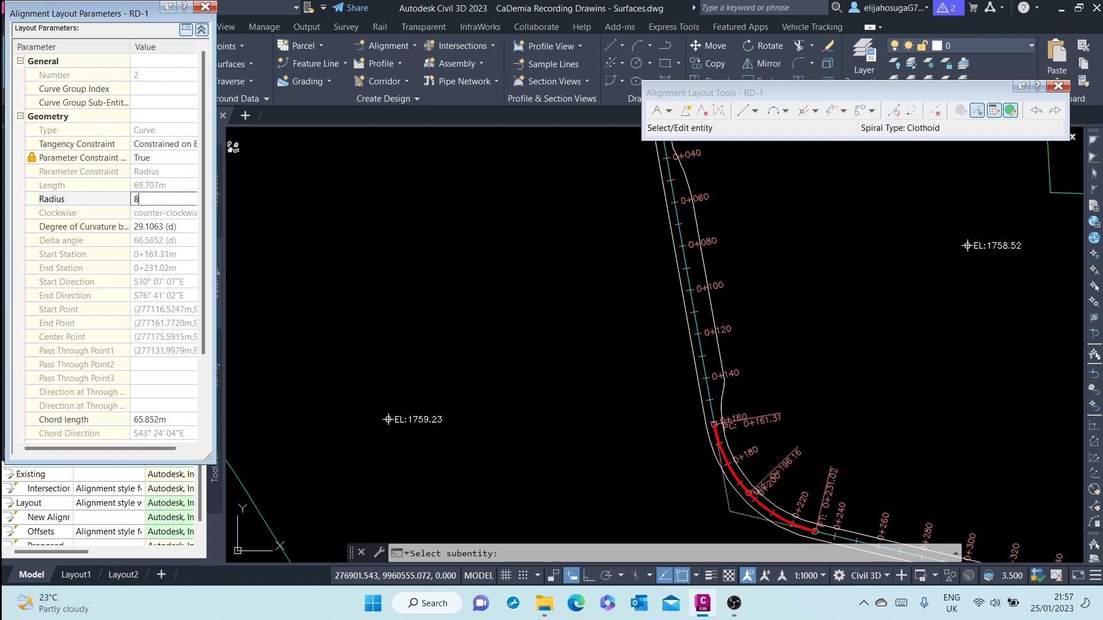
text(80)
key(Return)
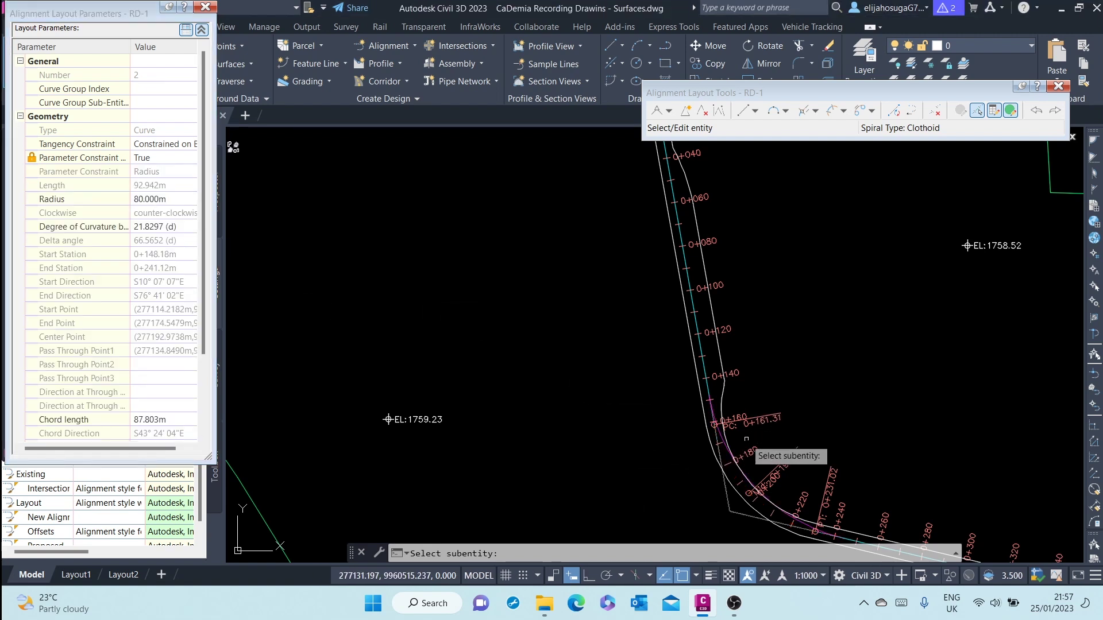
key(Return)
scroll(721, 388, down, 5)
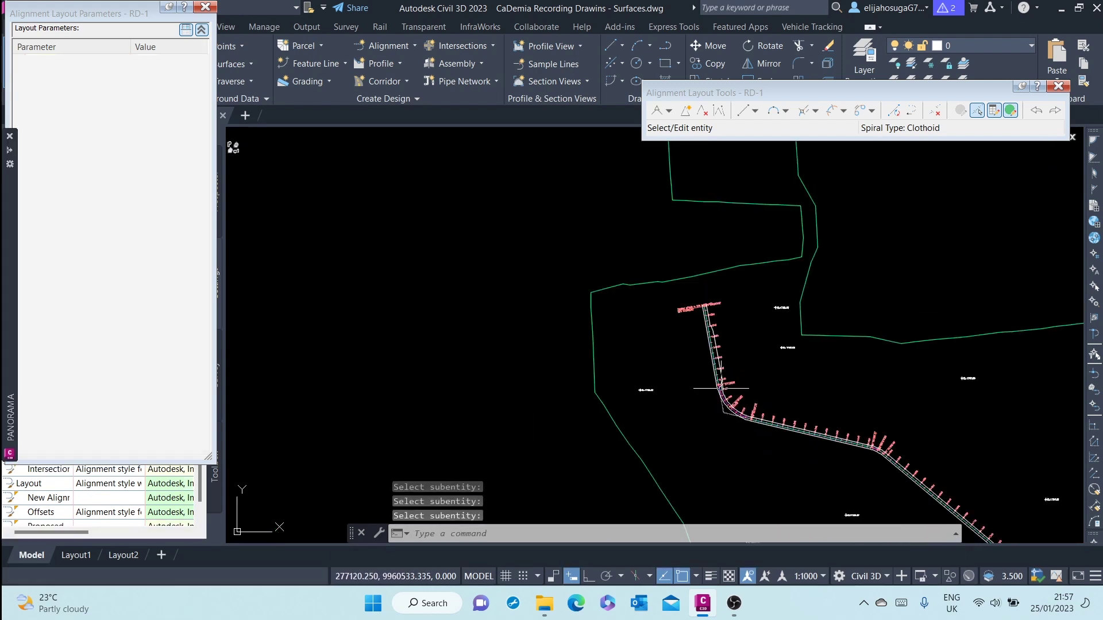
scroll(720, 388, up, 3)
middle_drag(844, 296, 721, 280)
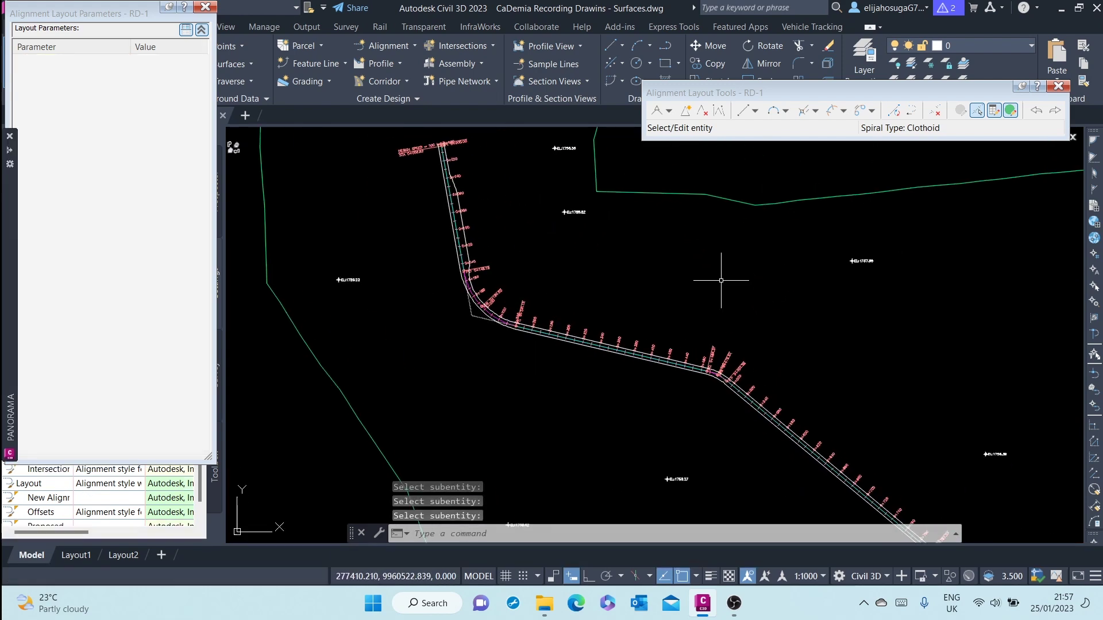
scroll(720, 280, down, 4)
scroll(717, 325, up, 6)
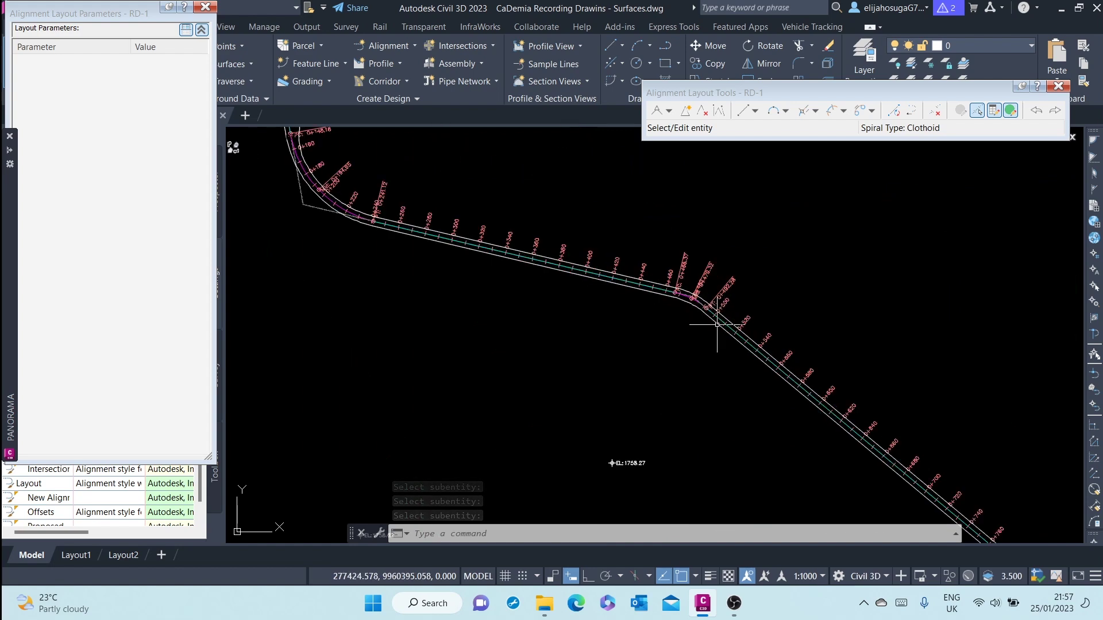
mouse_move(716, 325)
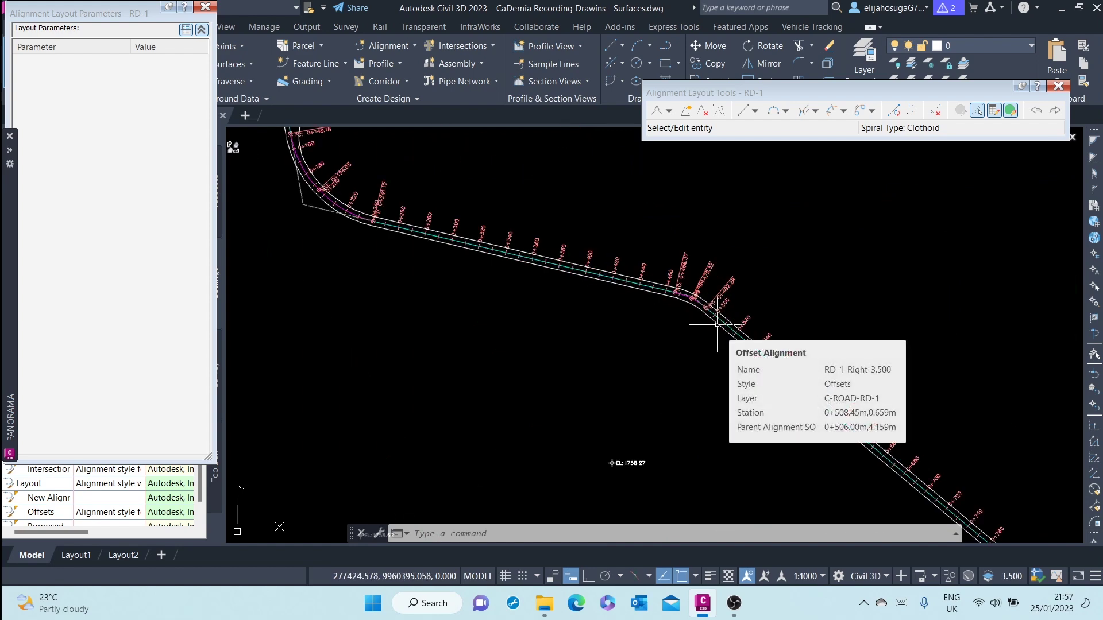
scroll(717, 324, down, 5)
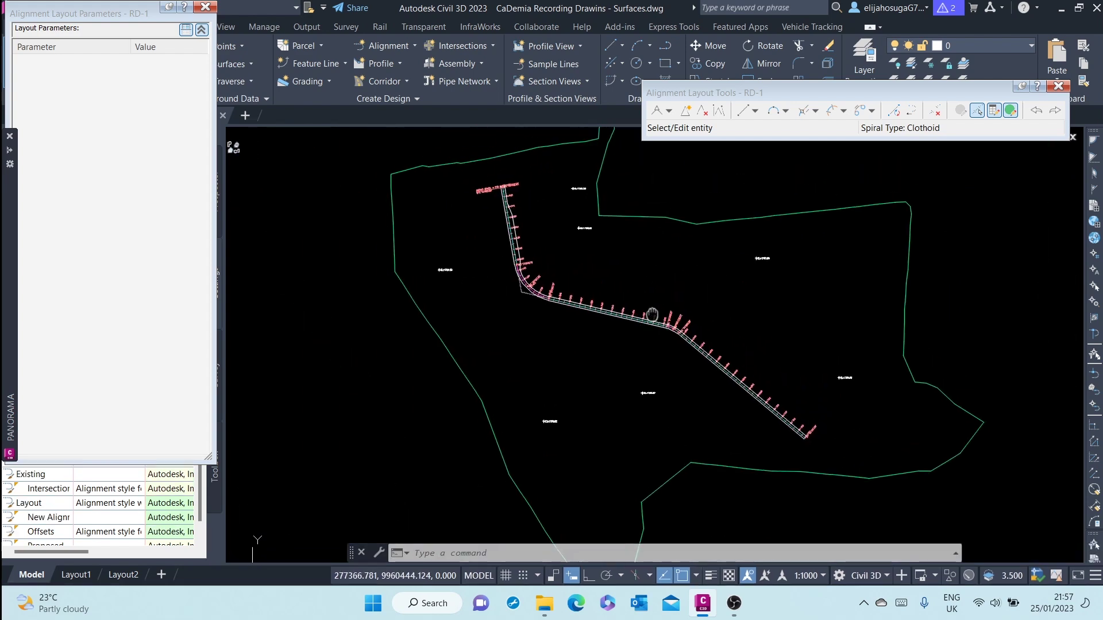
middle_drag(548, 264, 562, 275)
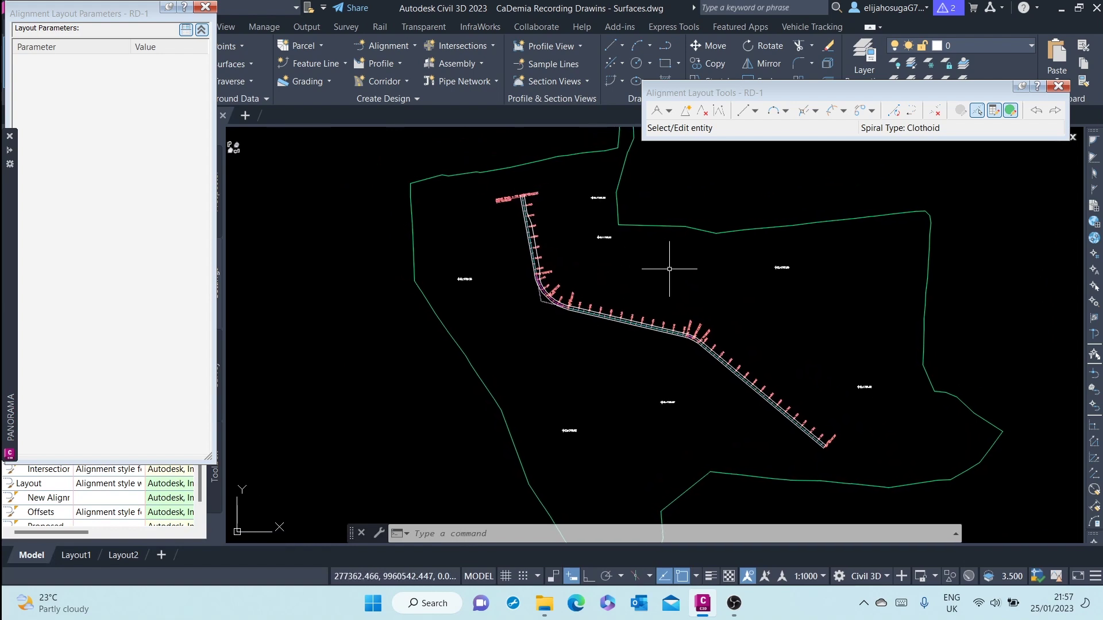